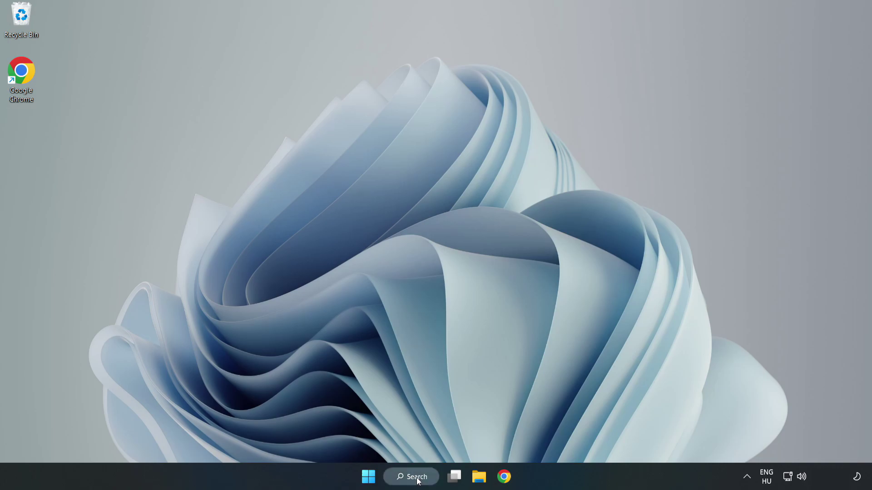
Find and open Device Manager through the Windows search, and move its window toward the middle of the desktop
{"action": "left_click", "coordinate": [415, 480]}
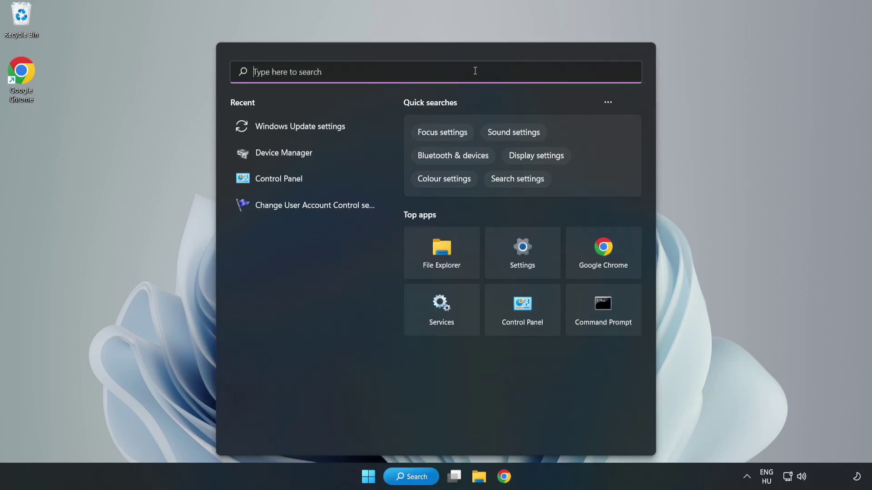
{"action": "type", "text": "device "}
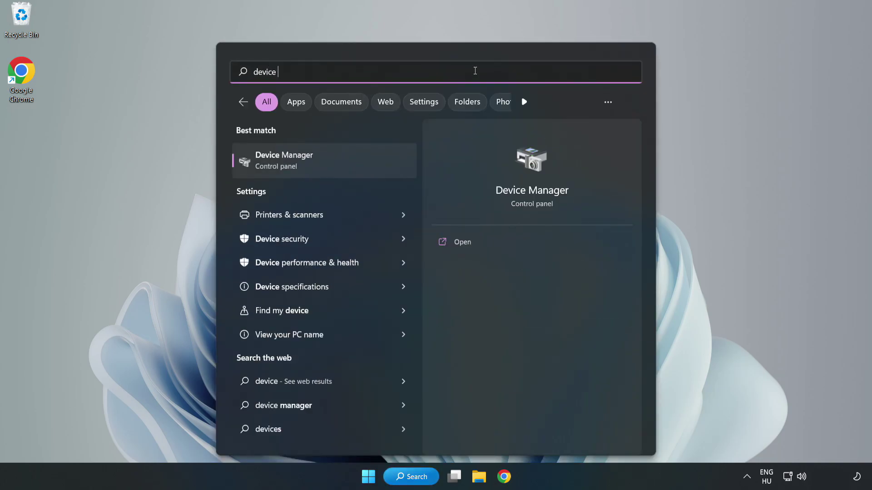
{"action": "type", "text": "manager"}
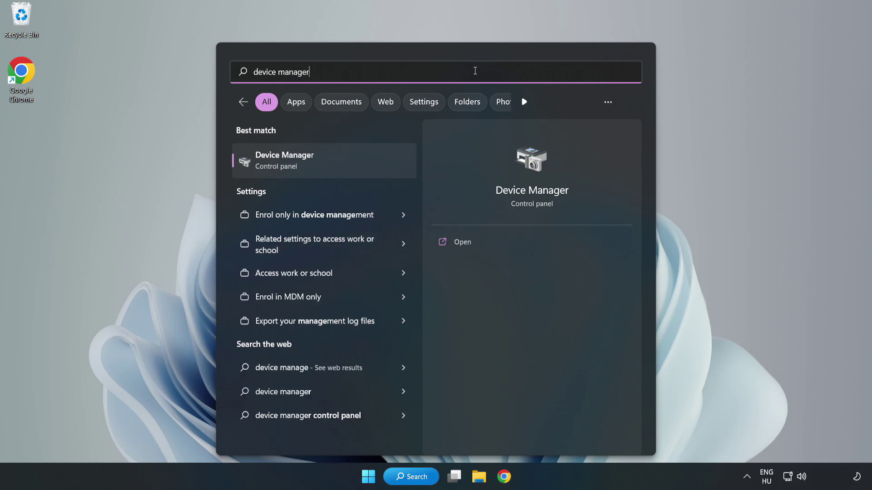
{"action": "left_click", "coordinate": [325, 168]}
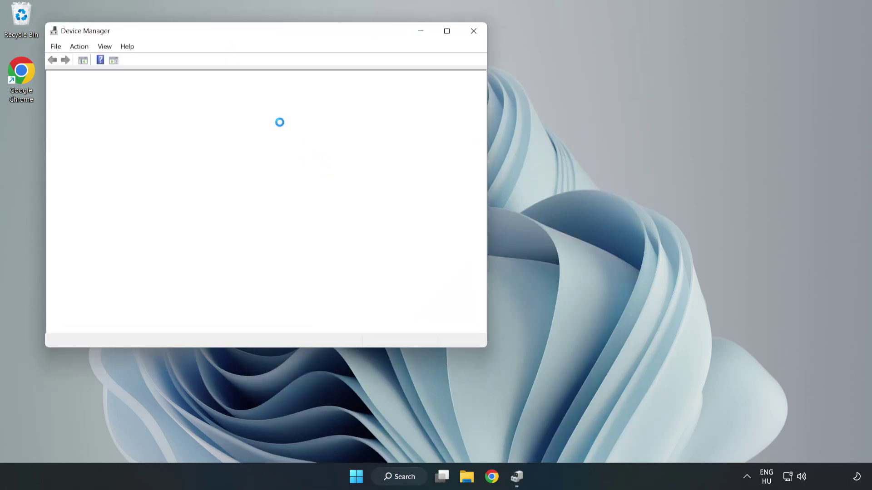
{"action": "left_click_drag", "start_coordinate": [234, 31], "coordinate": [389, 78]}
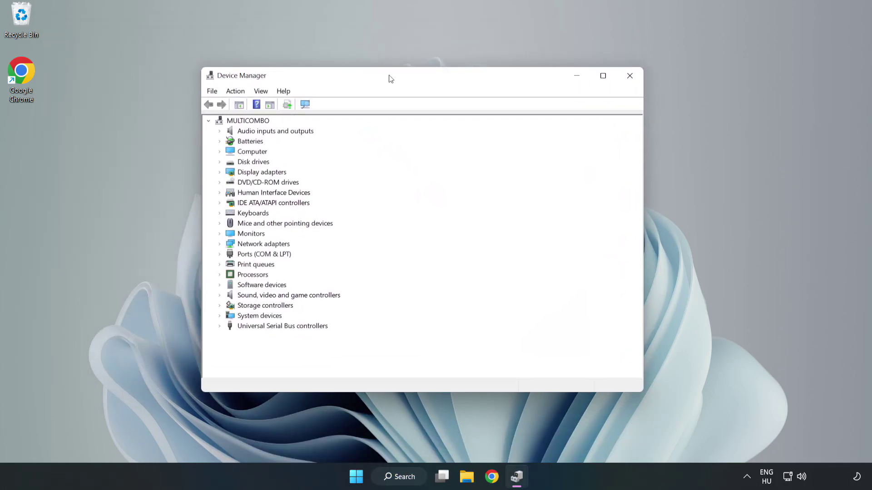
Update the VMware SVGA 3D display adapter's driver with an automatic driver search, and close Device Manager
{"action": "left_click", "coordinate": [233, 173]}
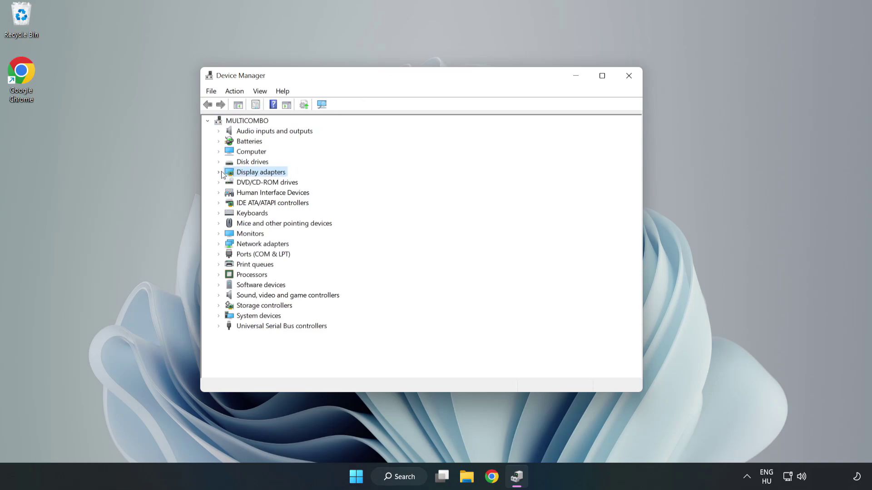
{"action": "left_click", "coordinate": [218, 172]}
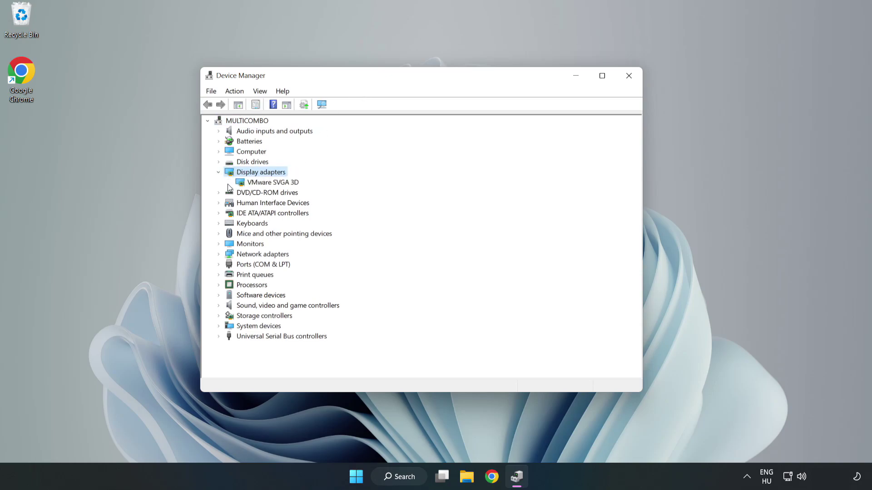
{"action": "left_click", "coordinate": [242, 183]}
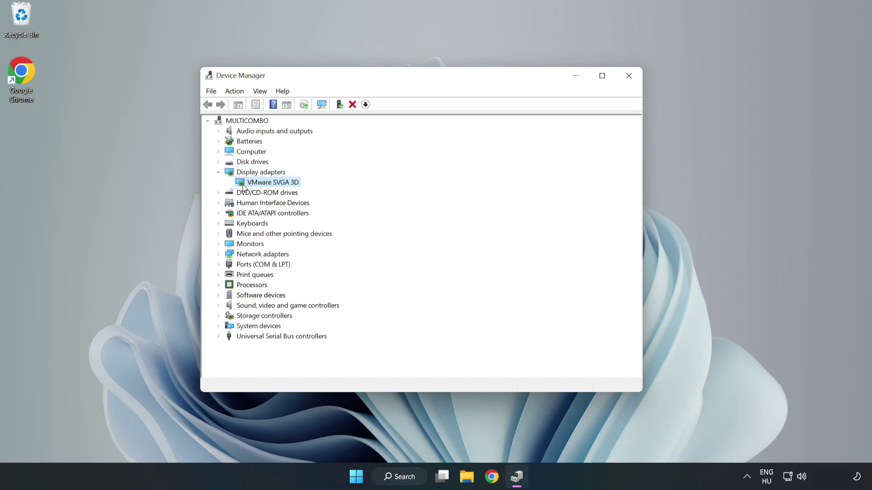
{"action": "right_click", "coordinate": [270, 186]}
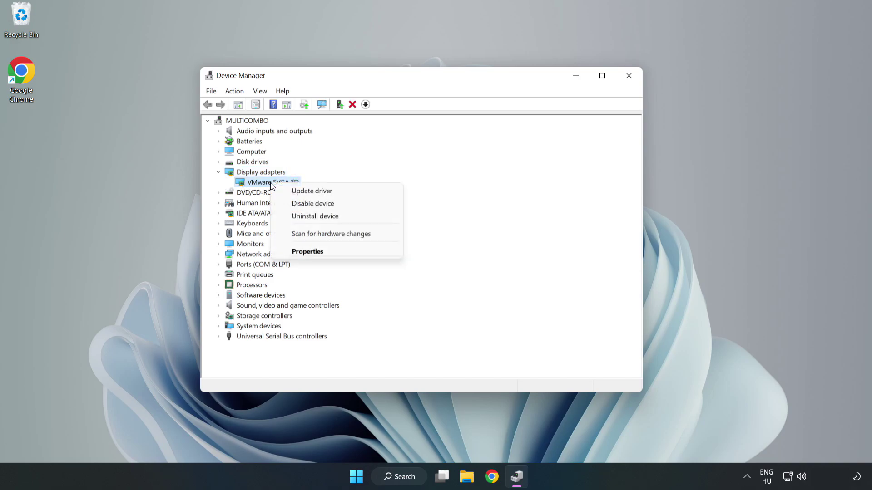
{"action": "left_click", "coordinate": [338, 194]}
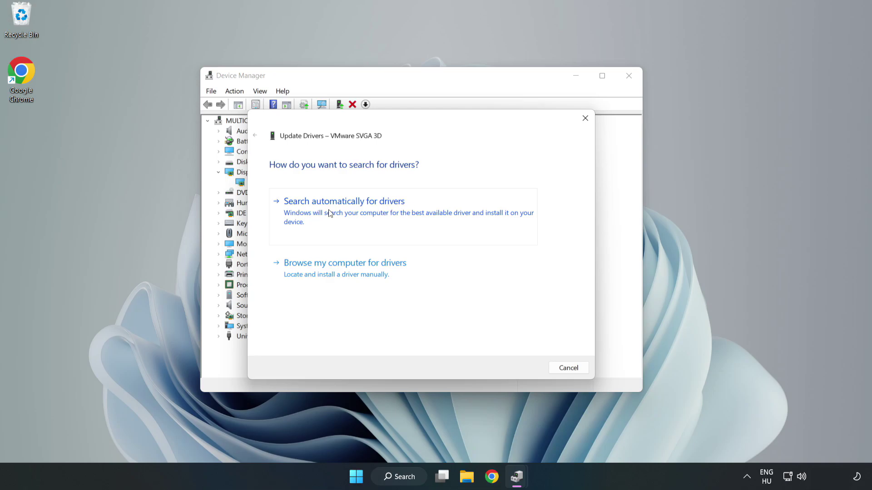
{"action": "left_click", "coordinate": [347, 212]}
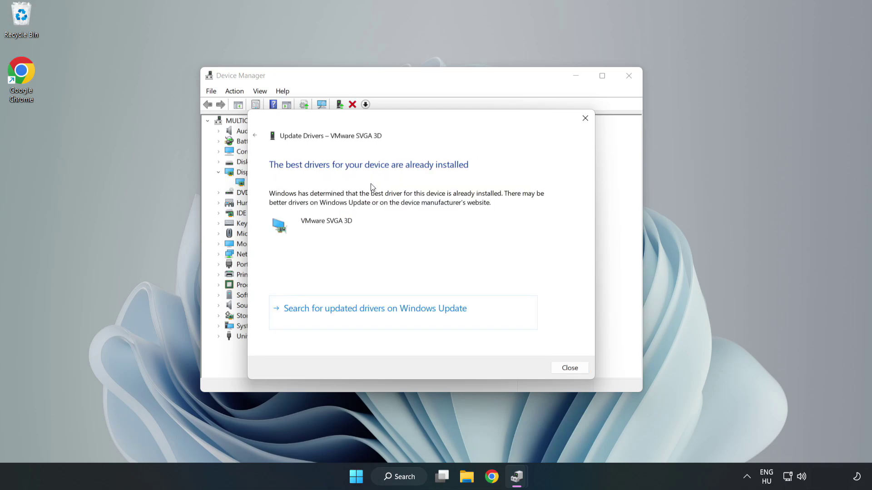
{"action": "left_click", "coordinate": [570, 369]}
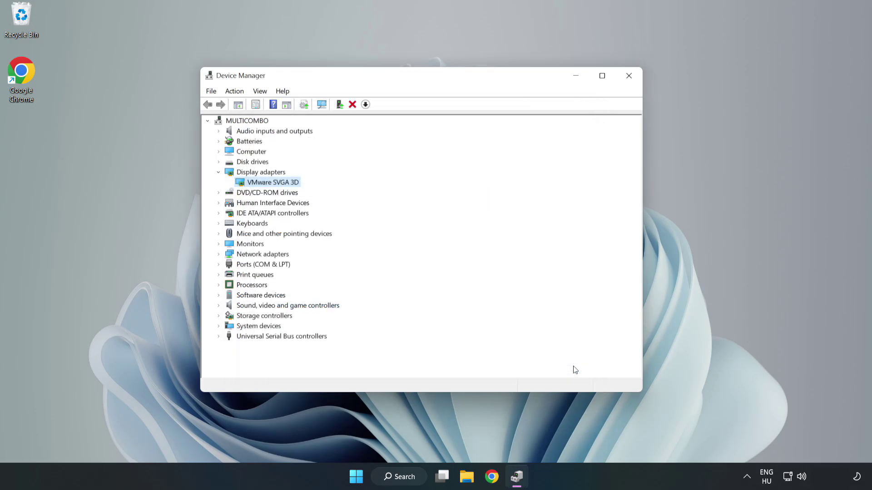
{"action": "left_click", "coordinate": [629, 78]}
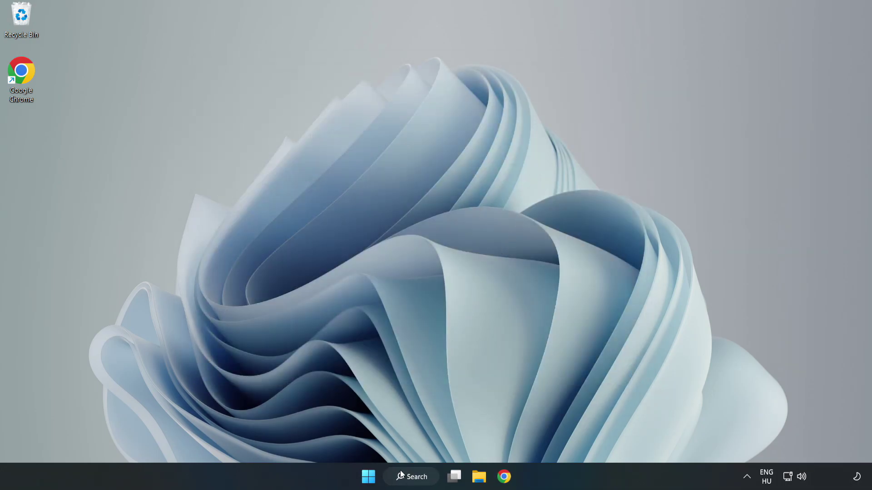
Search Windows for "updates", open the Windows Update settings maximized, check for updates, and close Settings
{"action": "left_click", "coordinate": [418, 478]}
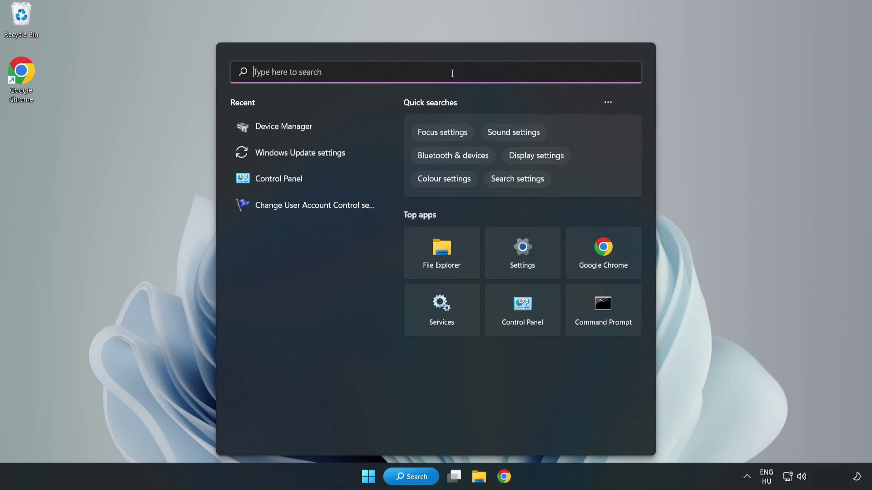
{"action": "type", "text": "updates"}
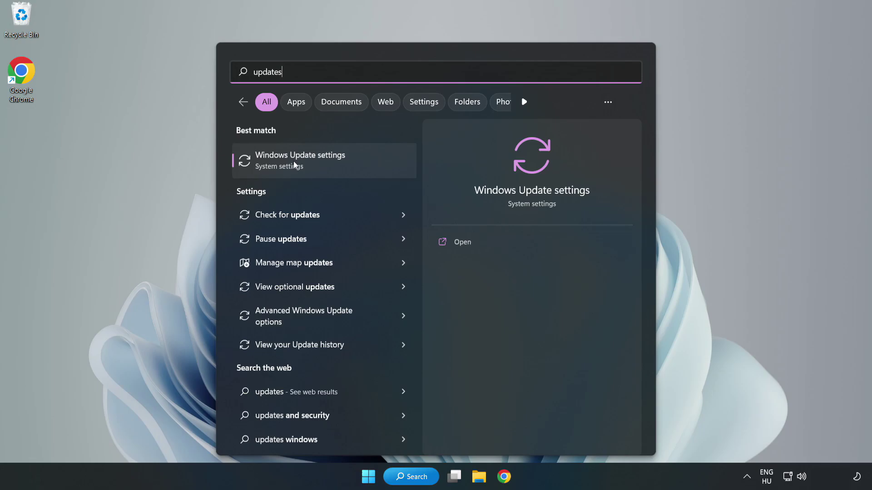
{"action": "left_click", "coordinate": [309, 161]}
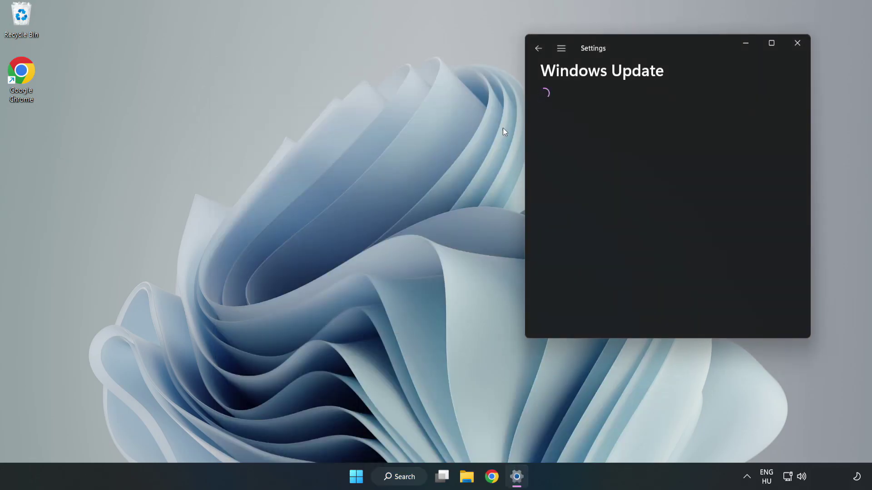
{"action": "left_click", "coordinate": [771, 42]}
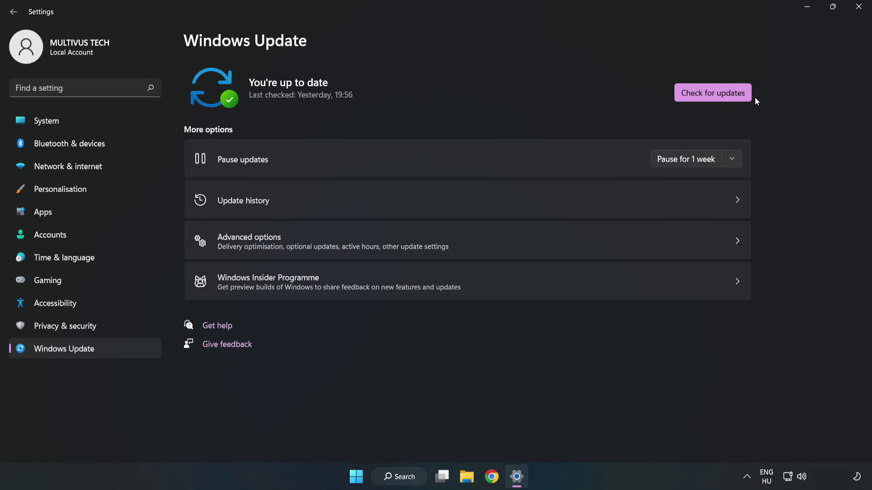
{"action": "left_click", "coordinate": [716, 94]}
{"action": "left_click", "coordinate": [858, 7]}
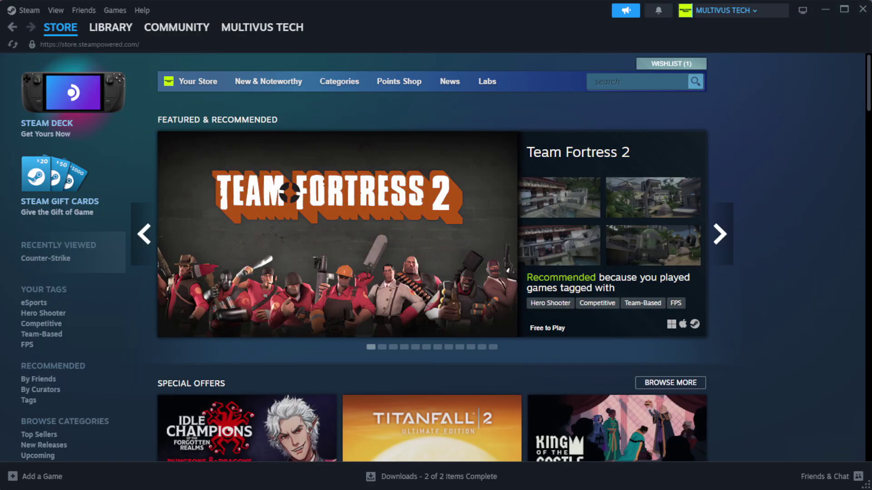
In the Steam library, verify the integrity of the installed files of YOUR NOT WORKING GAME
{"action": "mouse_move", "coordinate": [123, 33]}
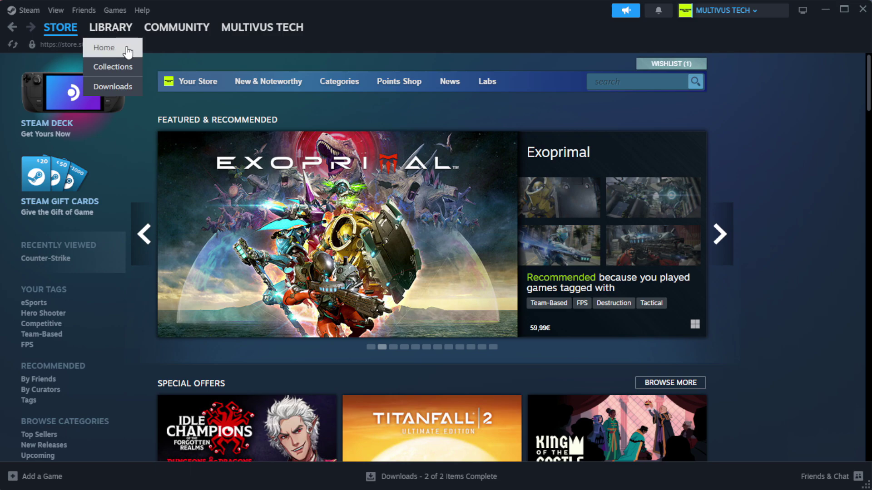
{"action": "left_click", "coordinate": [126, 51]}
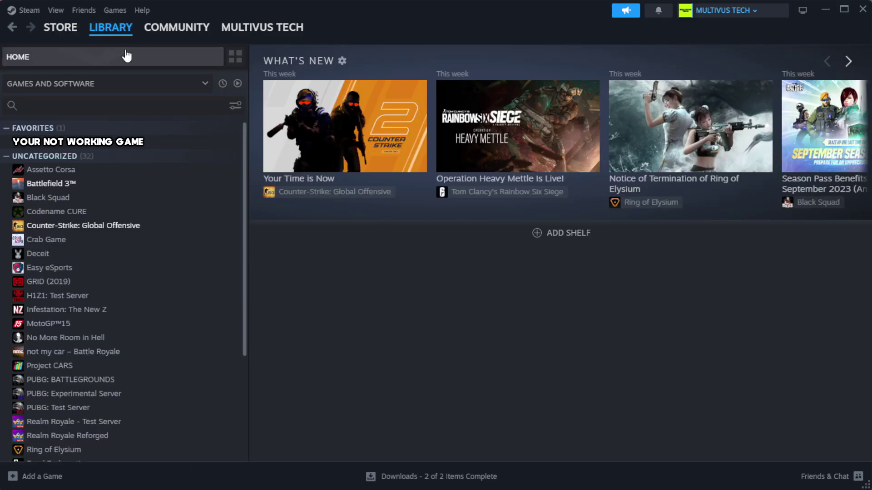
{"action": "right_click", "coordinate": [215, 143]}
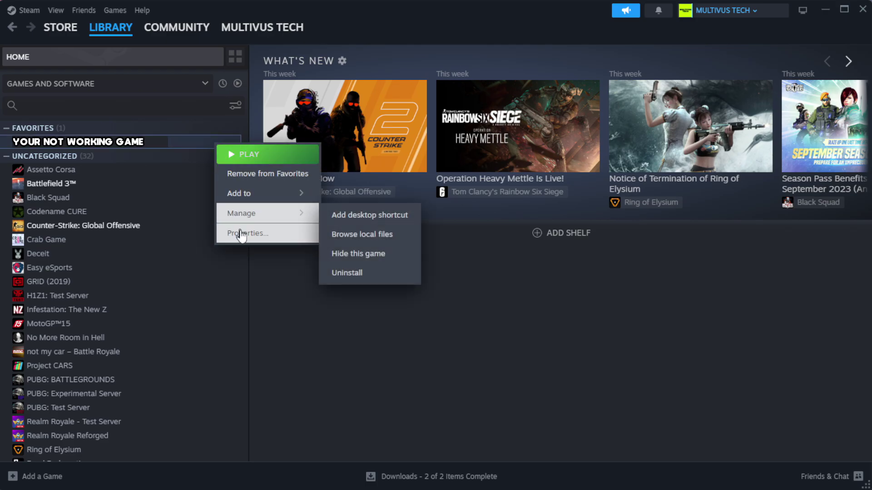
{"action": "left_click", "coordinate": [273, 239]}
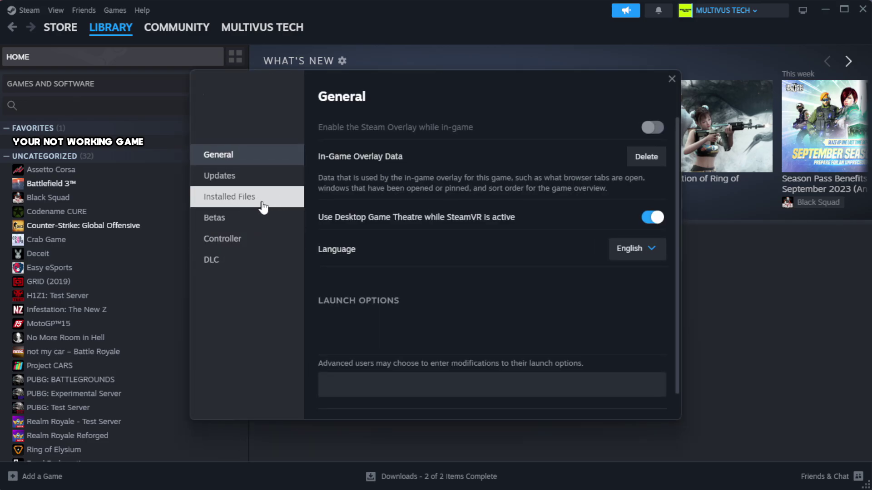
{"action": "left_click", "coordinate": [287, 207]}
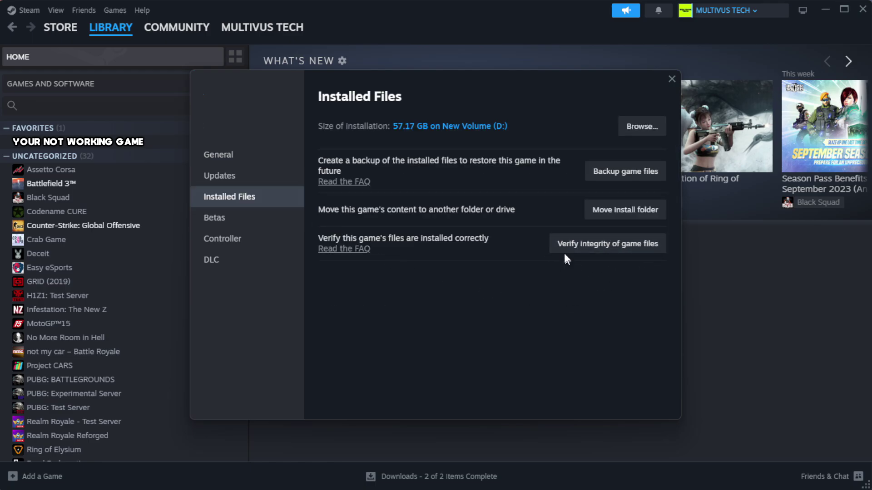
{"action": "left_click", "coordinate": [612, 250]}
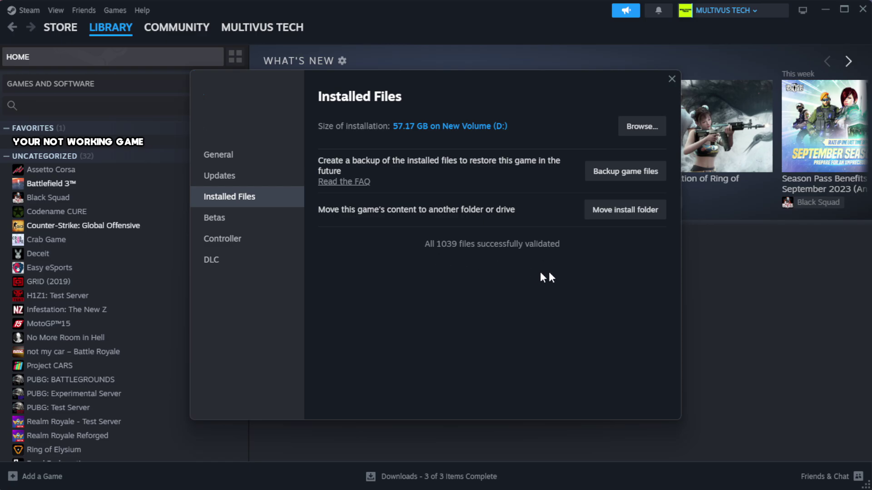
Browse to the game's installation folder and open the properties of the YOUR NOT WORKING GAME shortcut
{"action": "left_click", "coordinate": [641, 136]}
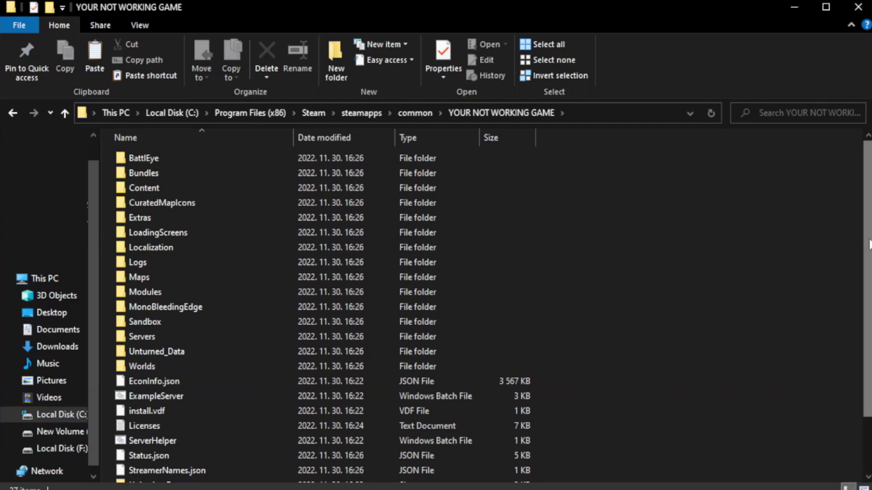
{"action": "left_click_drag", "start_coordinate": [868, 266], "coordinate": [869, 321]}
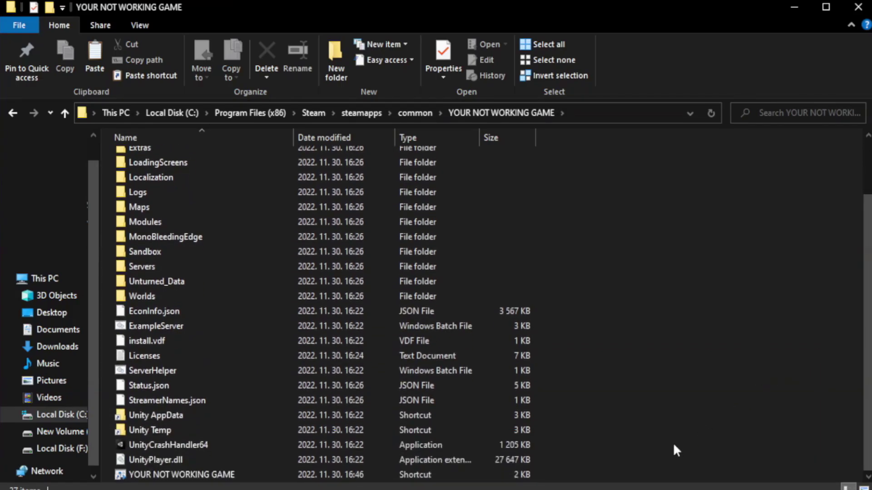
{"action": "left_click", "coordinate": [298, 479]}
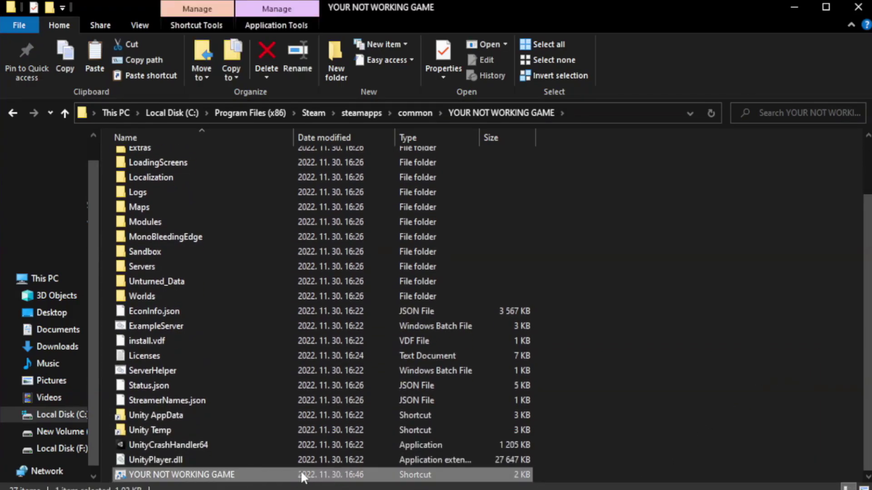
{"action": "right_click", "coordinate": [292, 477]}
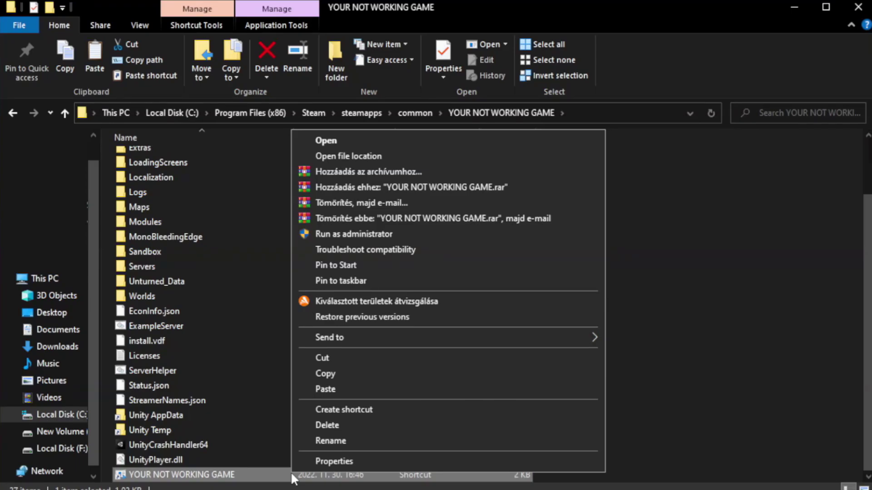
{"action": "left_click", "coordinate": [445, 462]}
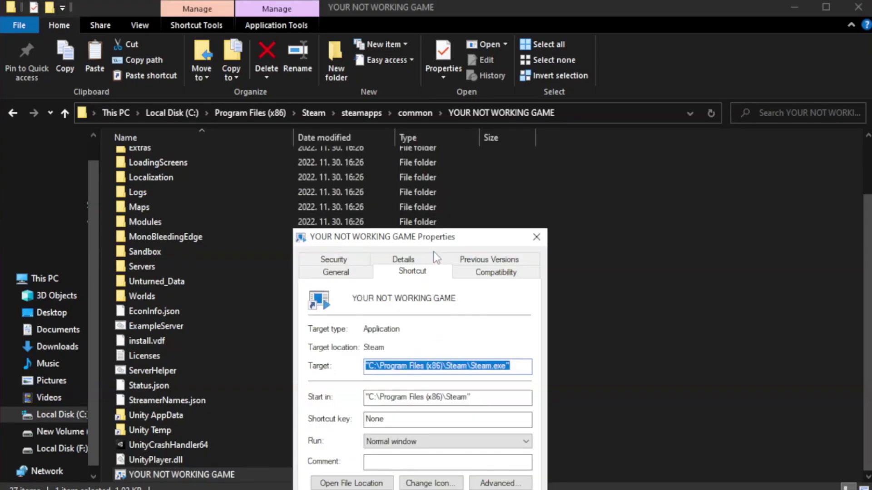
{"action": "left_click_drag", "start_coordinate": [437, 239], "coordinate": [438, 89]}
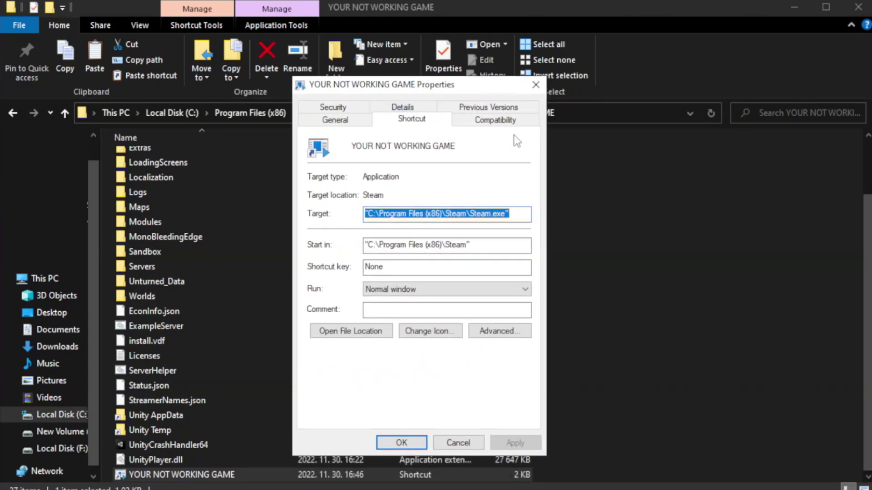
Apply Windows 8 compatibility mode, disabled fullscreen optimizations and running as an administrator to the game shortcut
{"action": "left_click", "coordinate": [490, 121]}
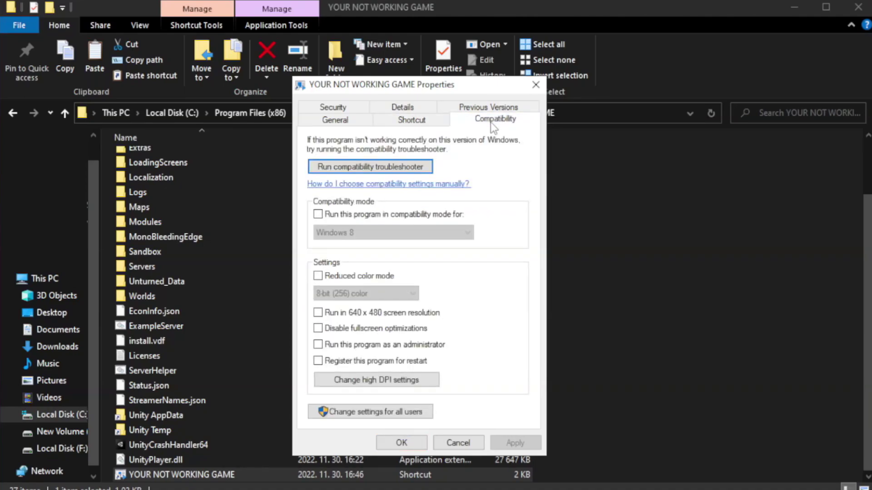
{"action": "left_click", "coordinate": [345, 215]}
{"action": "left_click", "coordinate": [374, 232]}
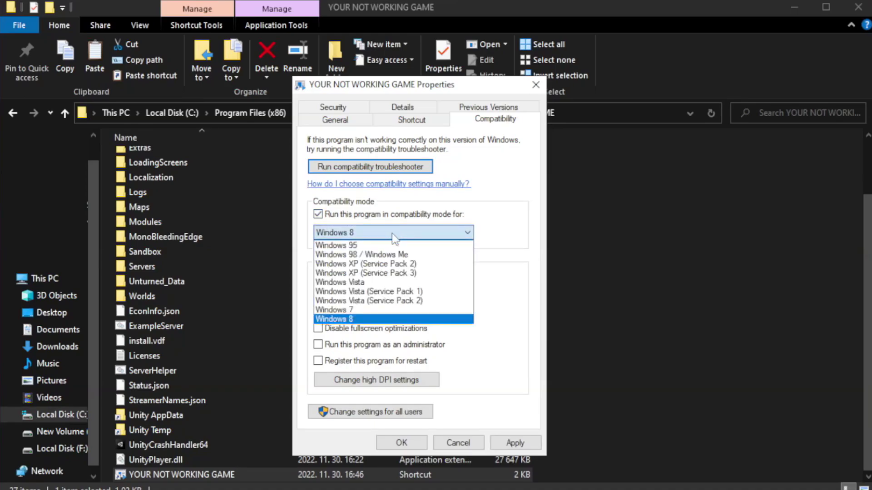
{"action": "left_click", "coordinate": [370, 320]}
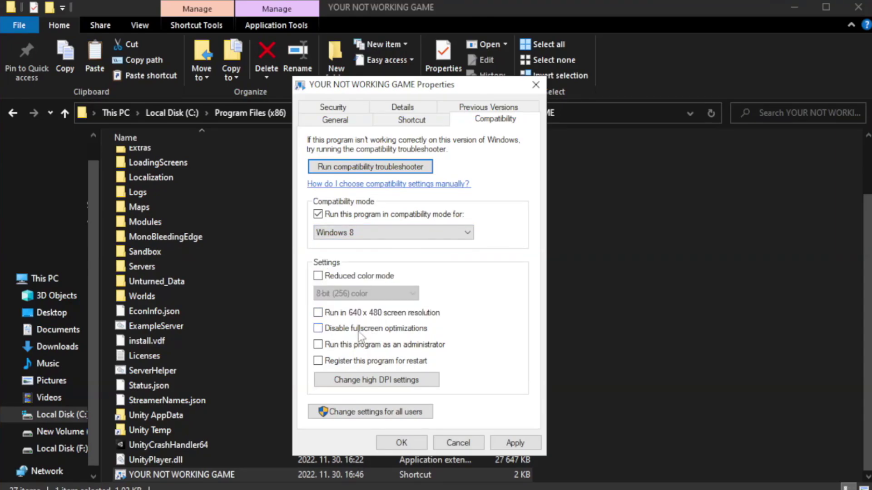
{"action": "left_click", "coordinate": [339, 334]}
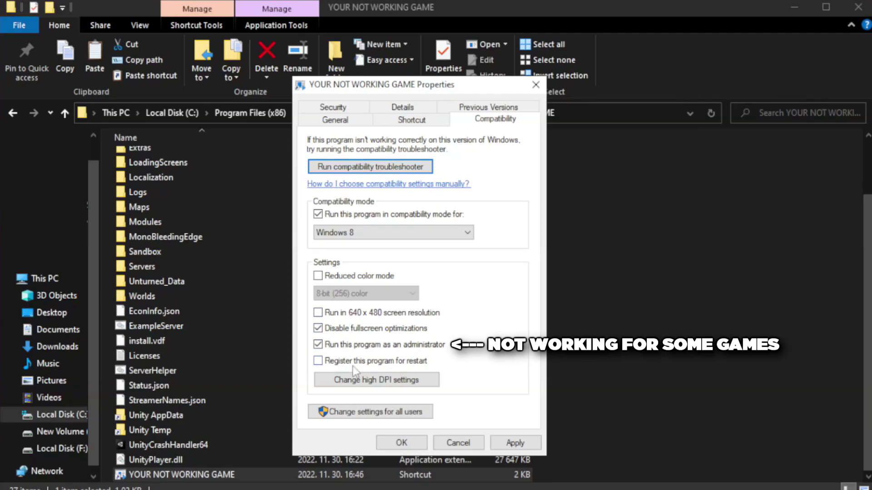
{"action": "left_click", "coordinate": [512, 446]}
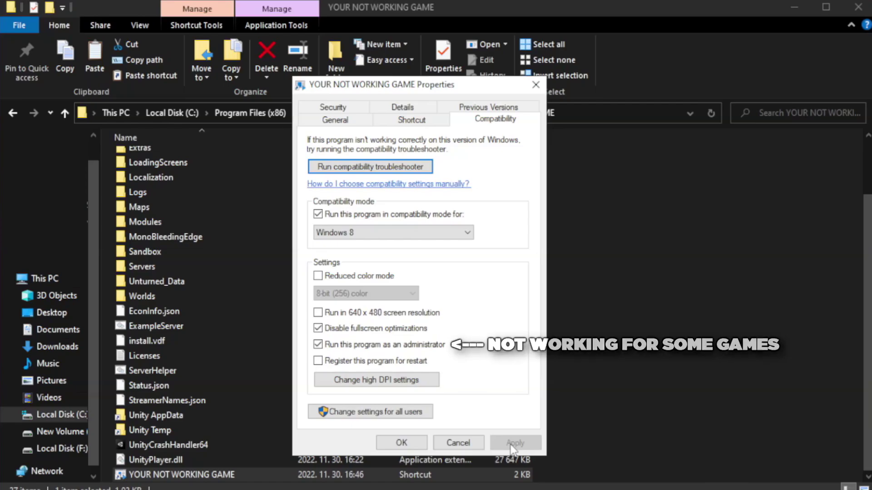
Confirm the game shortcut's properties and close the game's installation folder
{"action": "left_click", "coordinate": [400, 444]}
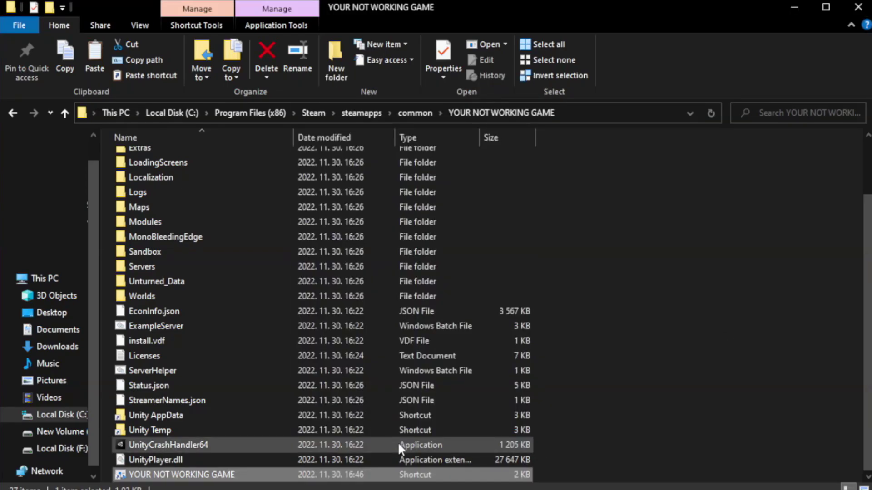
{"action": "left_click", "coordinate": [857, 10]}
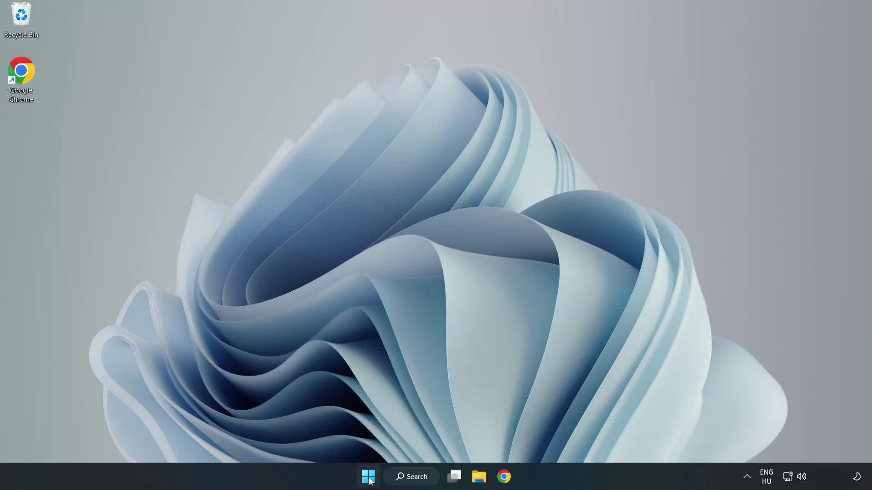
In Task Manager, disable Cortana, Microsoft Edge, Microsoft Teams and Phone Link at startup, and close Task Manager
{"action": "right_click", "coordinate": [371, 481]}
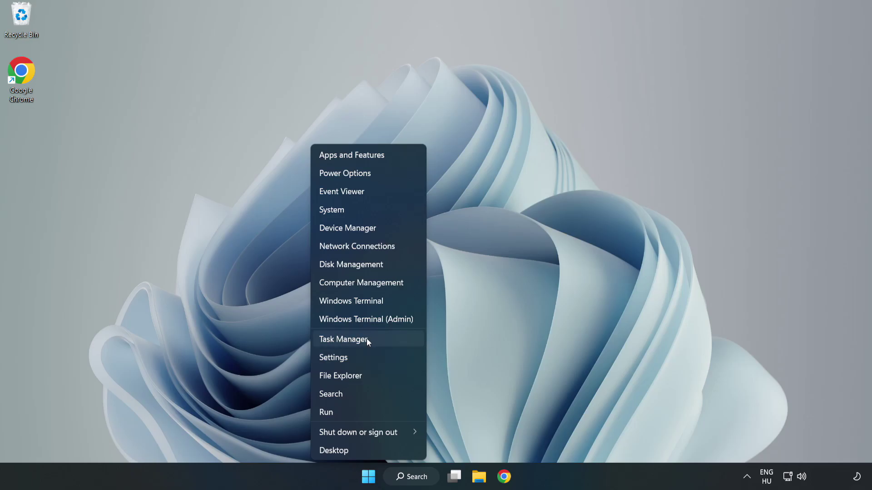
{"action": "left_click", "coordinate": [367, 341]}
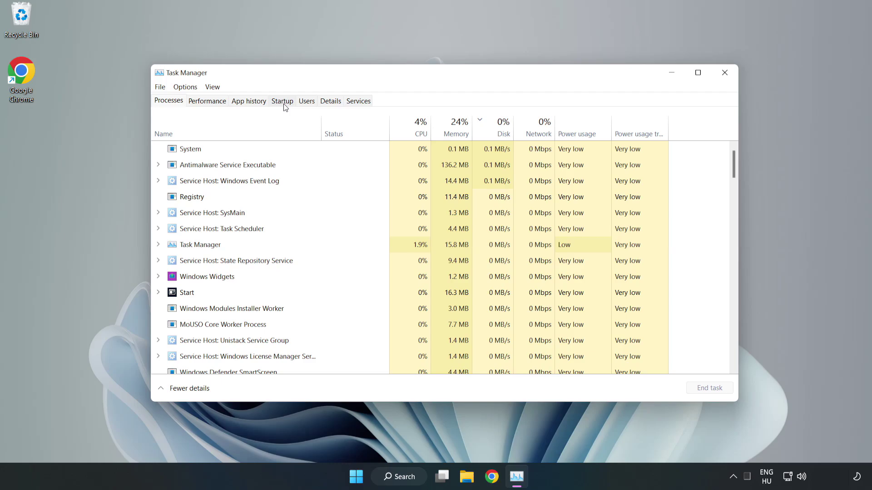
{"action": "left_click", "coordinate": [283, 102]}
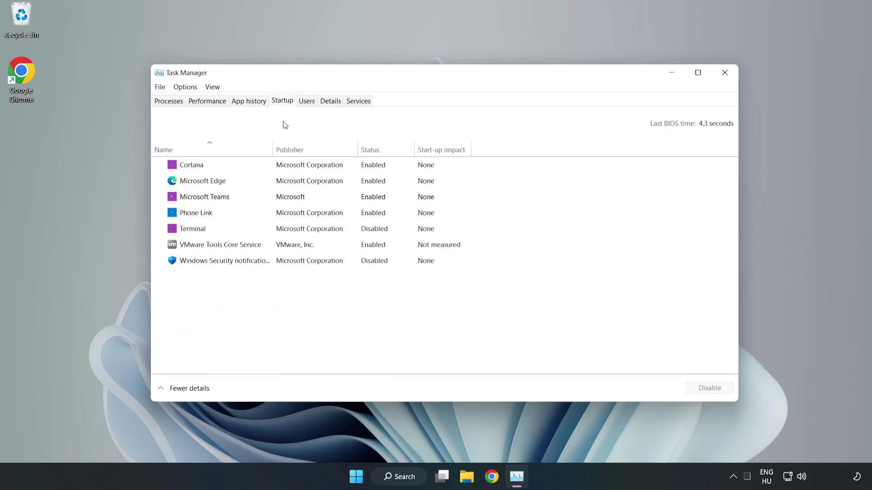
{"action": "left_click", "coordinate": [301, 172]}
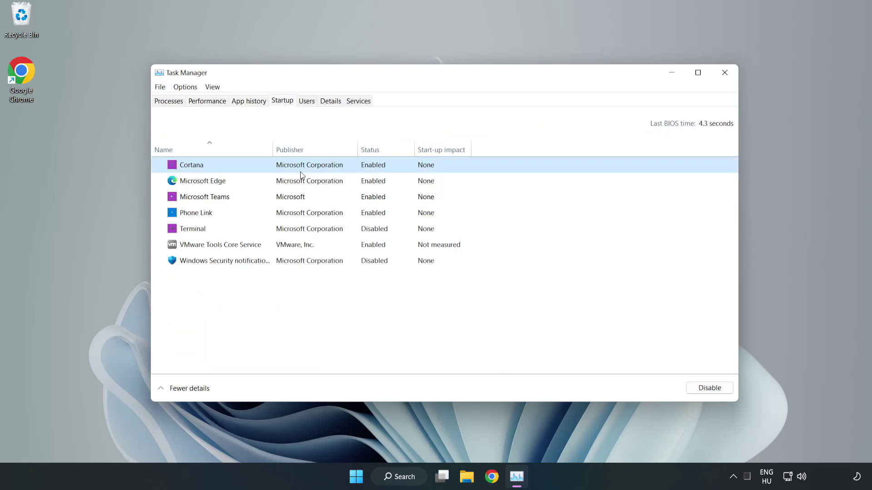
{"action": "left_click", "coordinate": [704, 391]}
{"action": "left_click", "coordinate": [377, 181]}
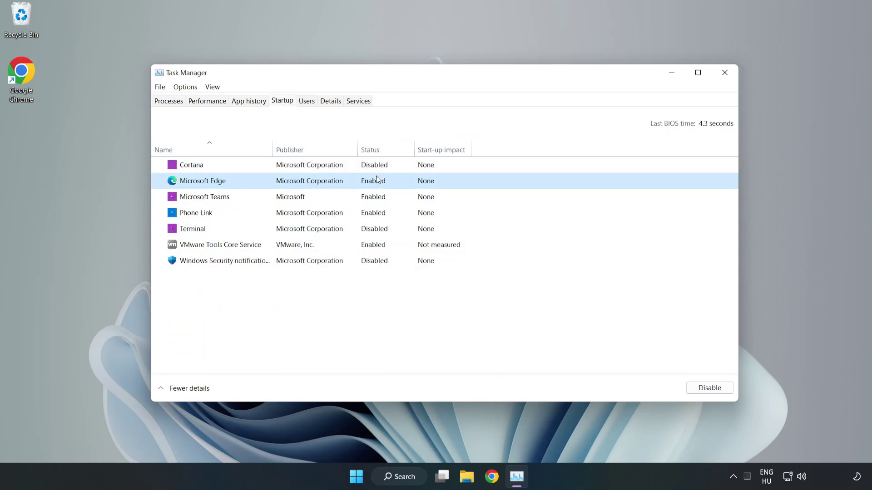
{"action": "left_click", "coordinate": [711, 391]}
{"action": "left_click", "coordinate": [309, 198]}
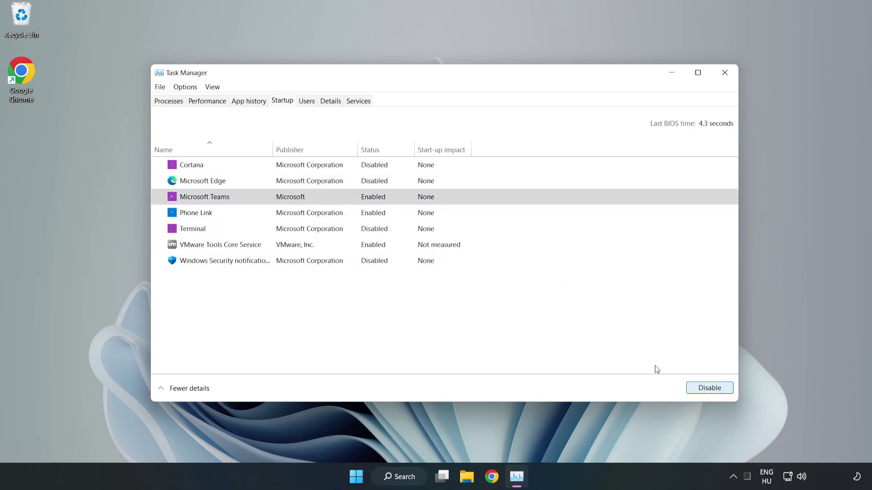
{"action": "left_click", "coordinate": [708, 388]}
{"action": "left_click", "coordinate": [291, 213]}
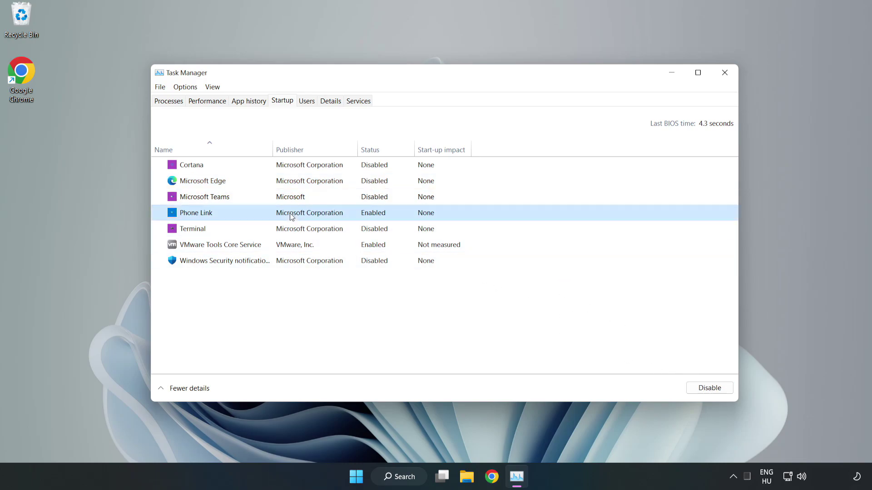
{"action": "left_click", "coordinate": [725, 393]}
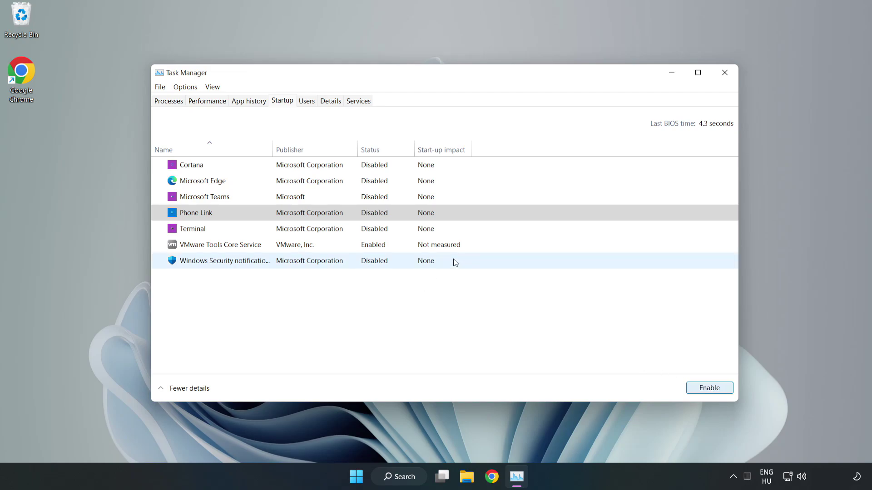
{"action": "left_click", "coordinate": [725, 74]}
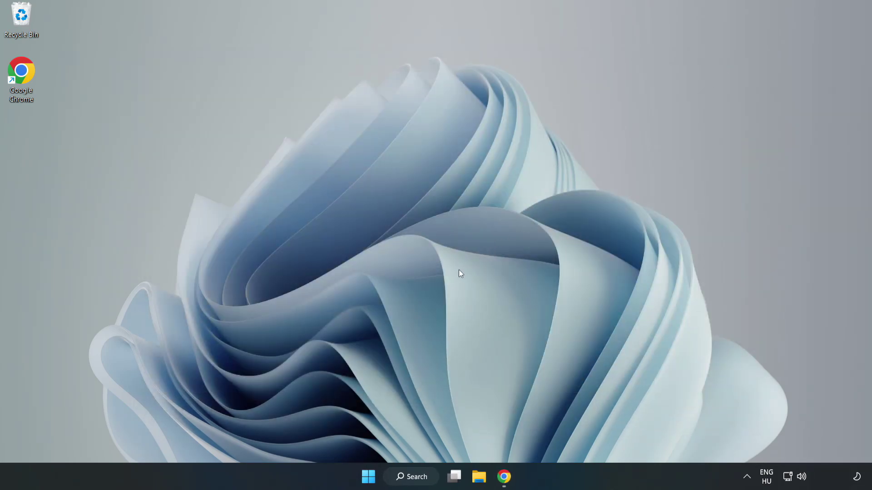
Switch to Chrome and download the English DirectX End-User Runtime Web Installer from microsoft.com/en-us/download/details.aspx?id=35
{"action": "left_click", "coordinate": [502, 480]}
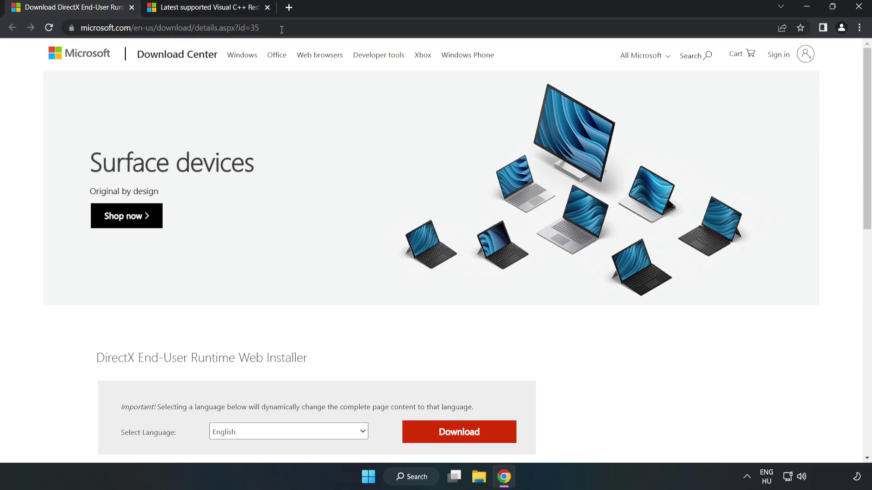
{"action": "left_click_drag", "start_coordinate": [256, 28], "coordinate": [15, 24]}
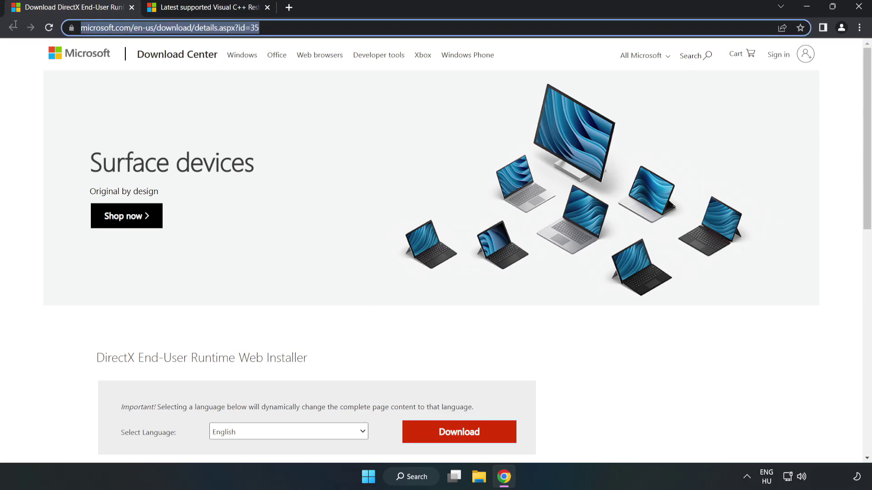
{"action": "left_click", "coordinate": [34, 100]}
{"action": "scroll", "coordinate": [35, 100], "scroll_direction": "down", "scroll_amount": 3}
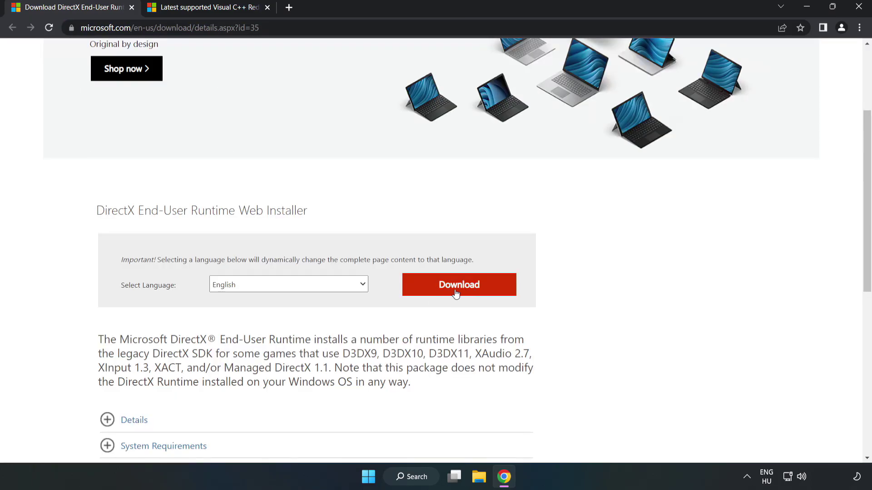
{"action": "left_click", "coordinate": [464, 292]}
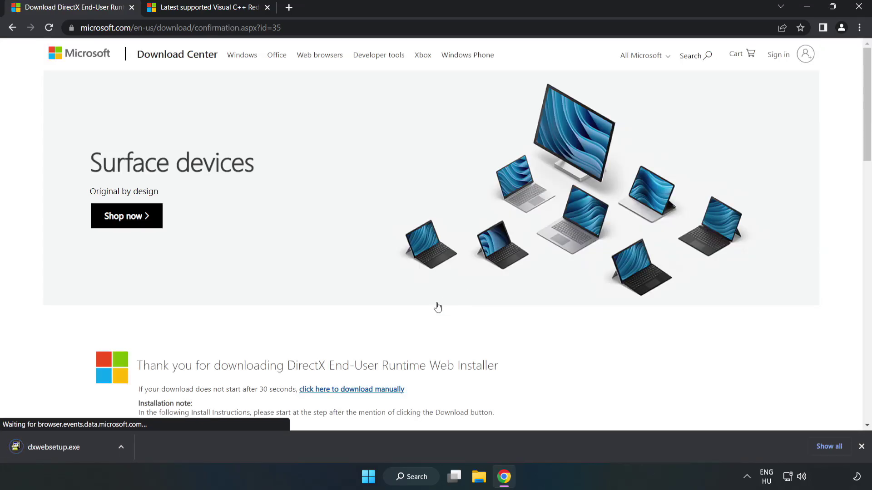
Run dxwebsetup.exe, accepting the agreement and declining the Bing Bar, finish the setup, and close the DirectX download page
{"action": "left_click", "coordinate": [64, 448]}
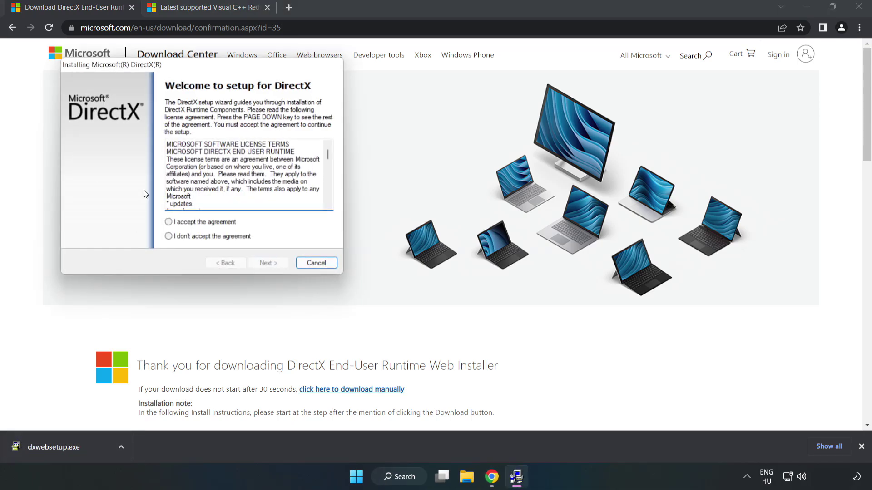
{"action": "left_click_drag", "start_coordinate": [199, 71], "coordinate": [425, 146]}
{"action": "left_click_drag", "start_coordinate": [554, 231], "coordinate": [548, 281]}
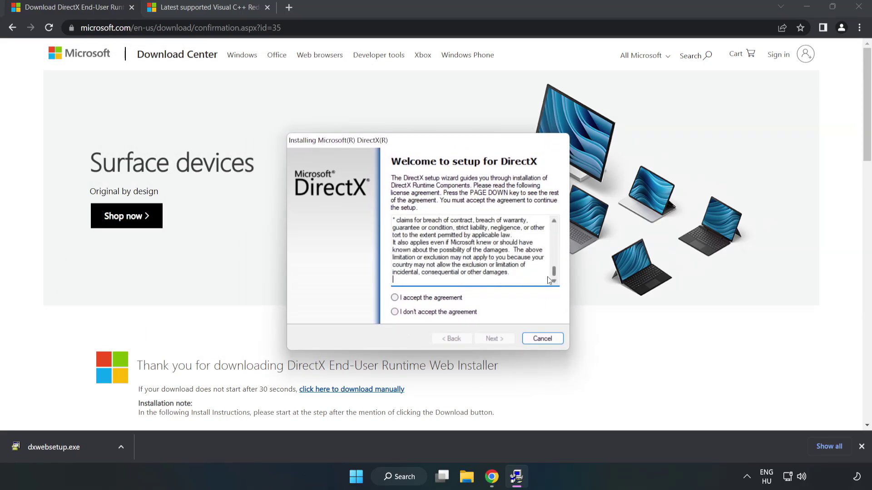
{"action": "left_click", "coordinate": [394, 298]}
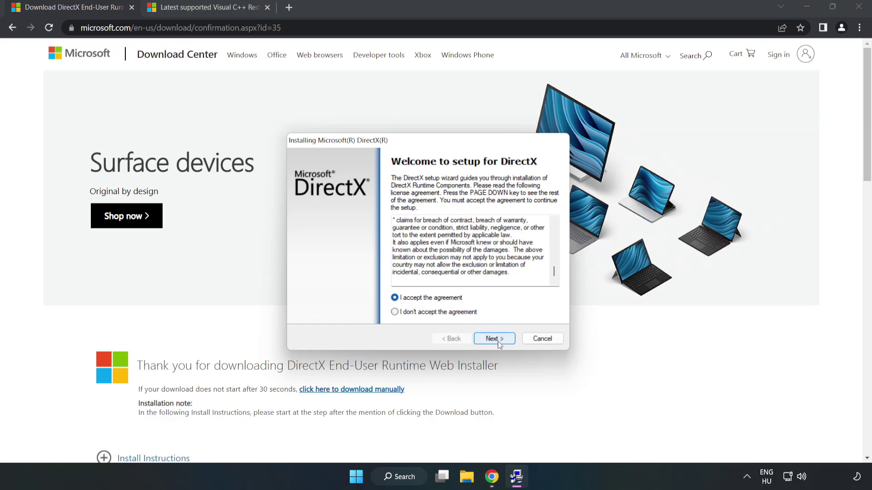
{"action": "left_click", "coordinate": [494, 339]}
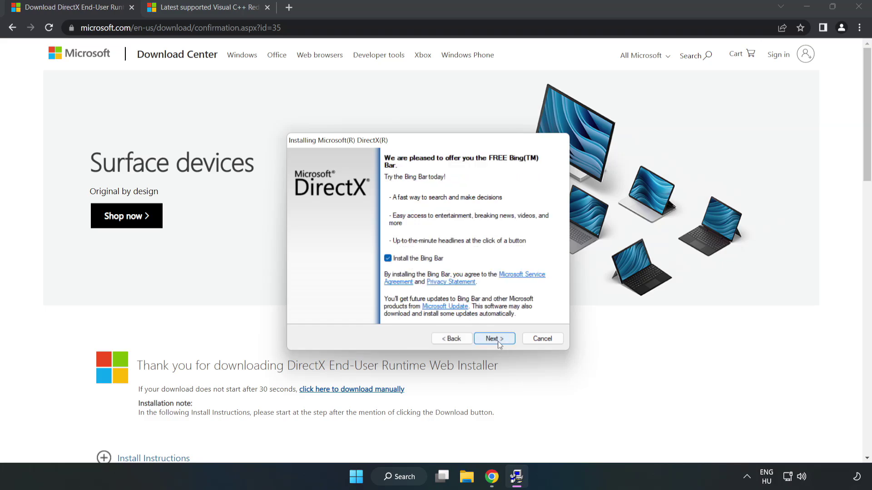
{"action": "left_click", "coordinate": [387, 258]}
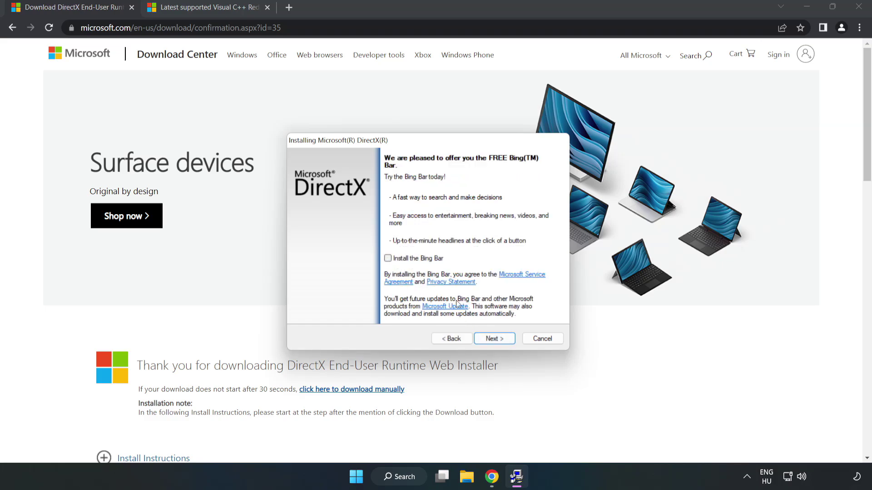
{"action": "left_click", "coordinate": [501, 341]}
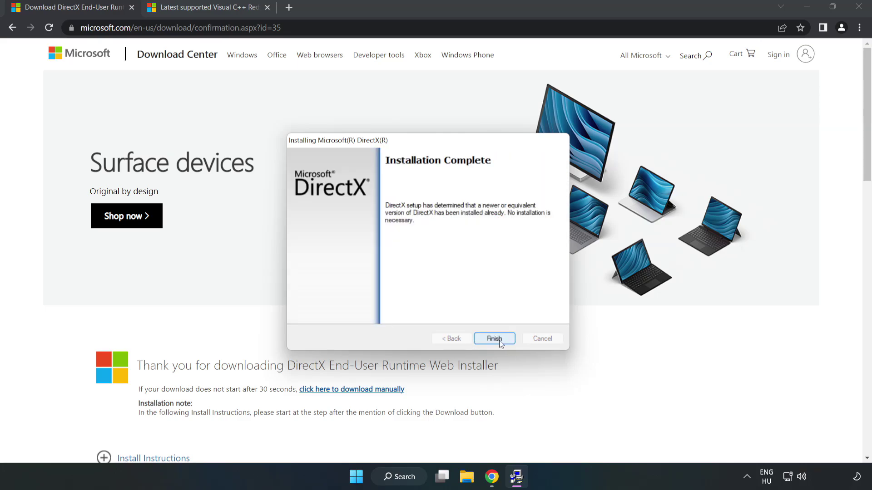
{"action": "left_click", "coordinate": [494, 339]}
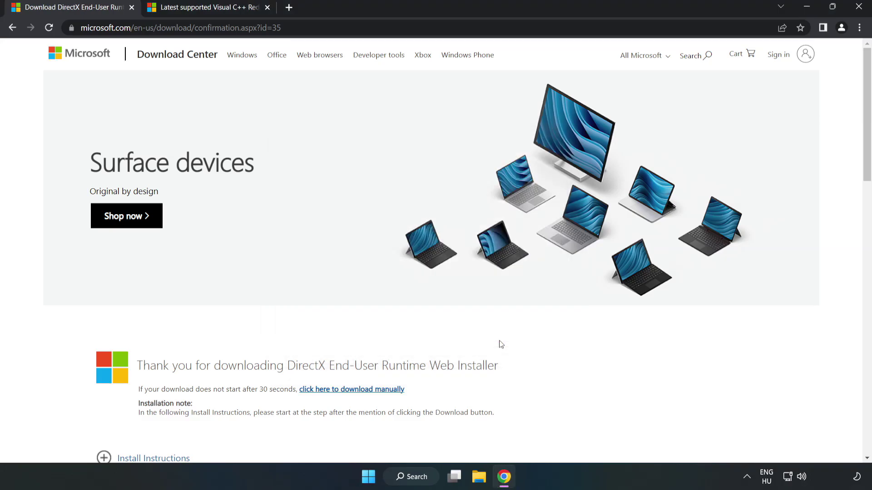
{"action": "left_click", "coordinate": [132, 8]}
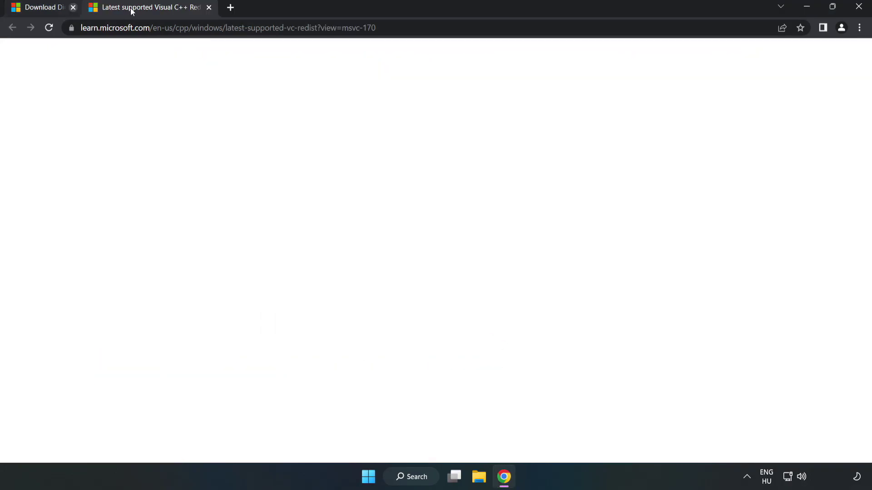
Download the ARM64, X86 and X64 Visual C++ Redistributable packages for Visual Studio 2015, 2017, 2019, and 2022
{"action": "left_click_drag", "start_coordinate": [422, 28], "coordinate": [299, 27]}
{"action": "left_click", "coordinate": [344, 28]}
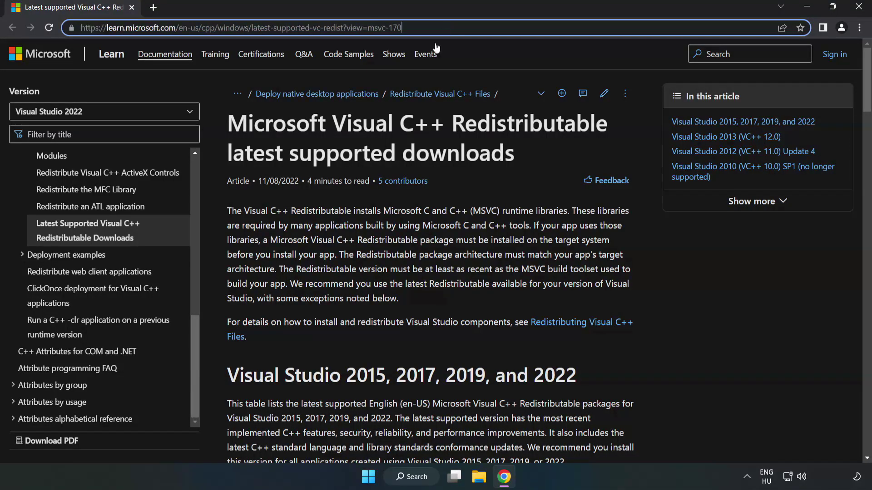
{"action": "left_click", "coordinate": [347, 163]}
{"action": "scroll", "coordinate": [348, 162], "scroll_direction": "down", "scroll_amount": 6}
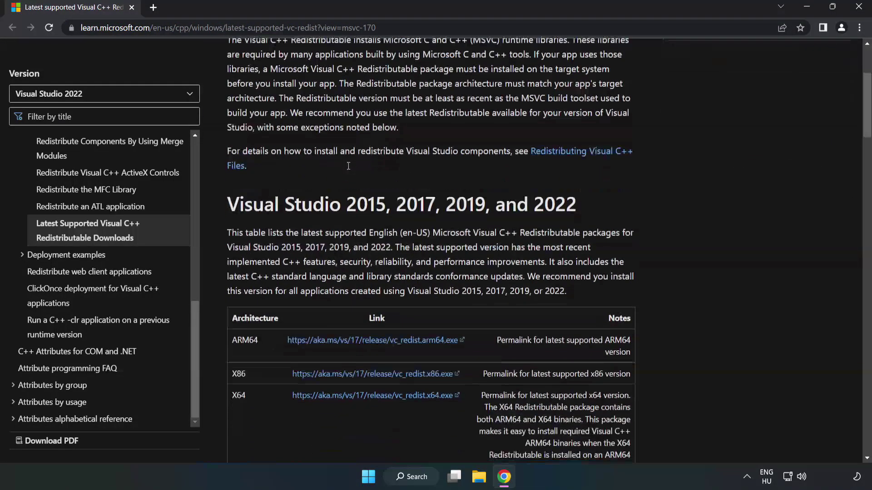
{"action": "scroll", "coordinate": [351, 171], "scroll_direction": "down", "scroll_amount": 1}
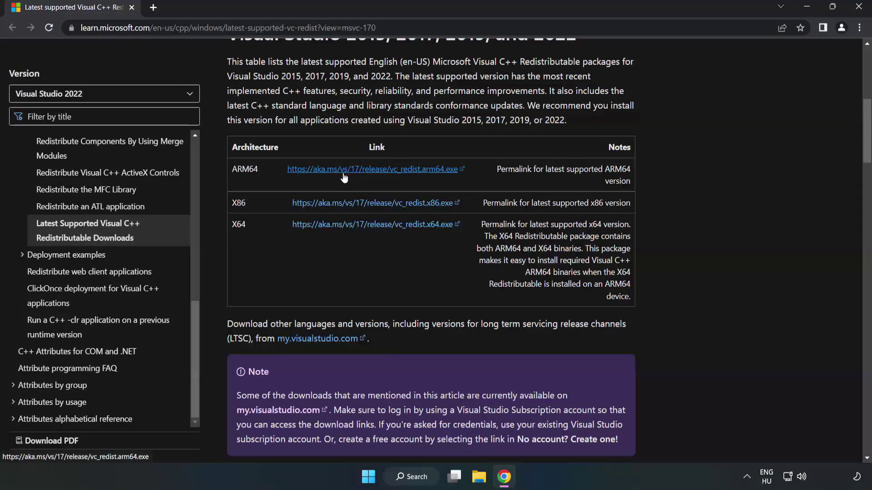
{"action": "scroll", "coordinate": [321, 171], "scroll_direction": "up", "scroll_amount": 1}
{"action": "left_click_drag", "start_coordinate": [229, 90], "coordinate": [576, 91]}
{"action": "left_click", "coordinate": [359, 221]}
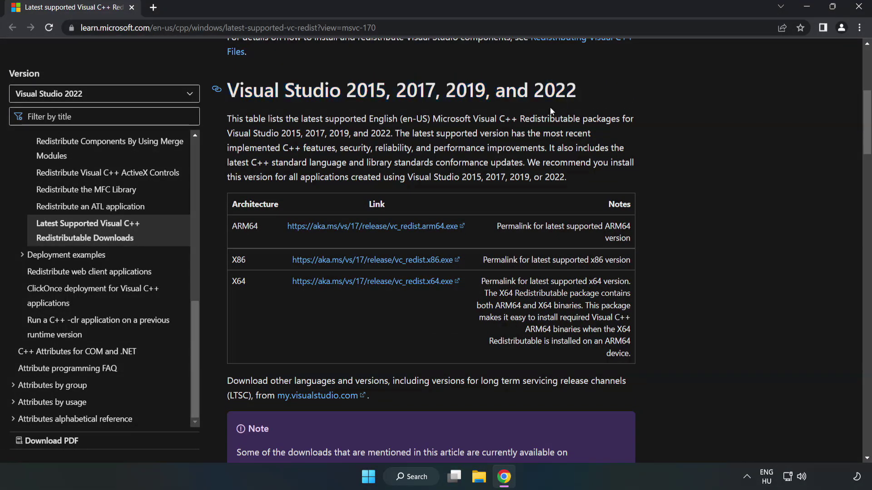
{"action": "left_click", "coordinate": [355, 227]}
{"action": "left_click", "coordinate": [355, 267]}
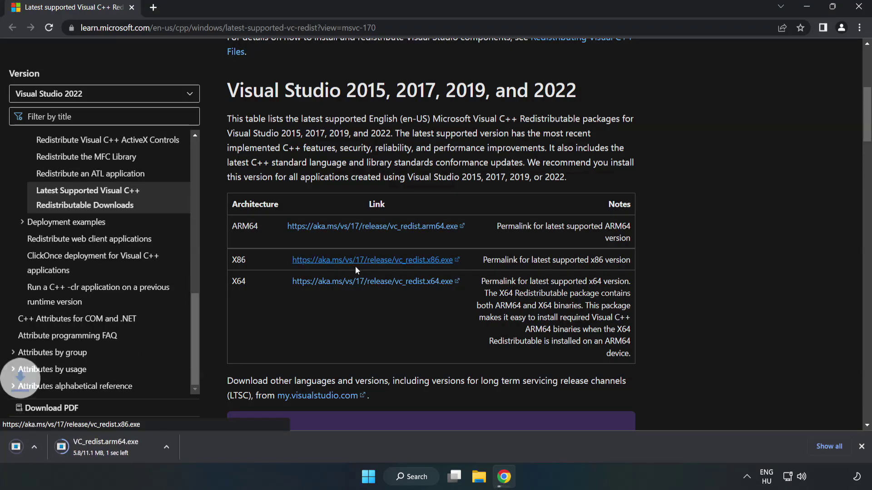
{"action": "left_click", "coordinate": [366, 283]}
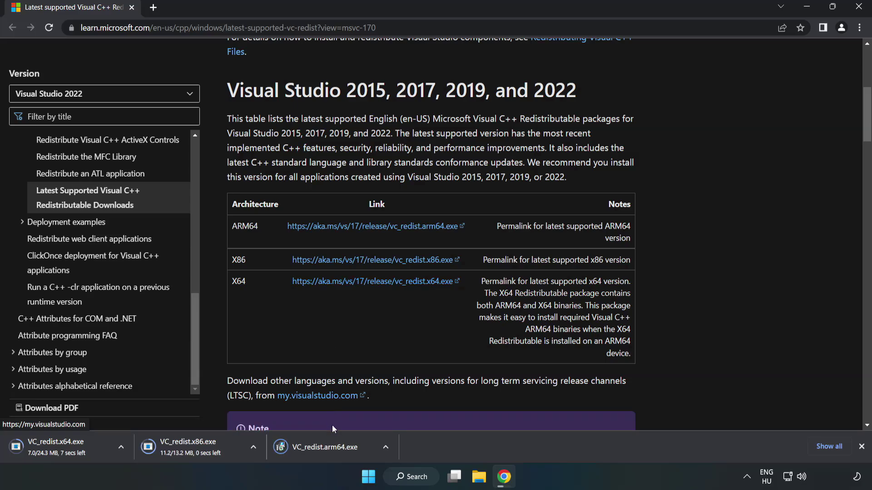
Try to install VC_redist.arm64.exe with its license terms accepted, and close the setup
{"action": "left_click", "coordinate": [333, 447]}
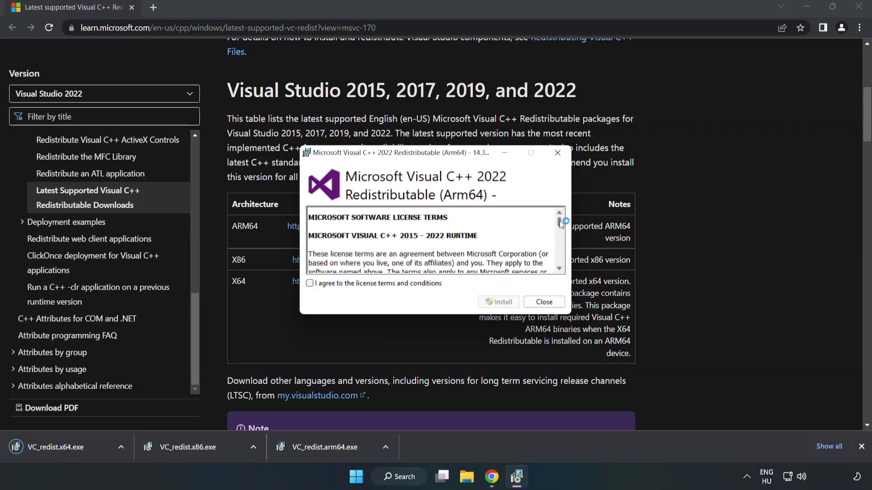
{"action": "left_click_drag", "start_coordinate": [559, 222], "coordinate": [561, 268]}
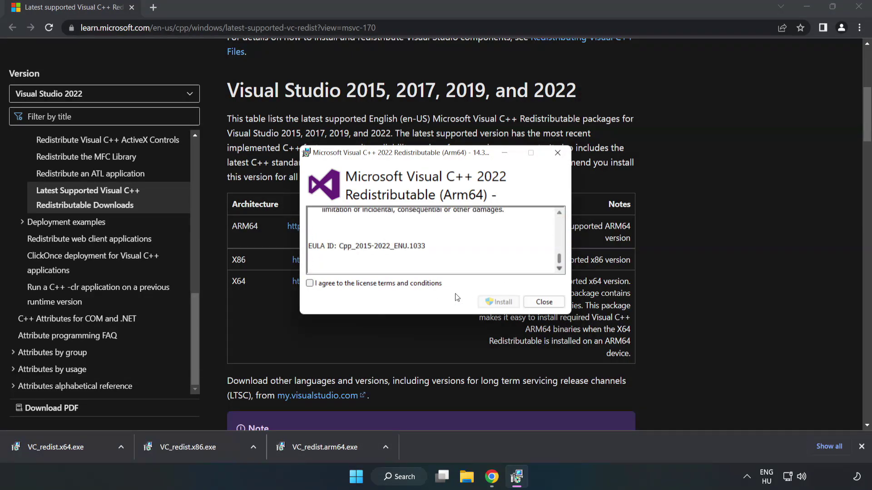
{"action": "left_click", "coordinate": [310, 283]}
{"action": "left_click", "coordinate": [499, 302]}
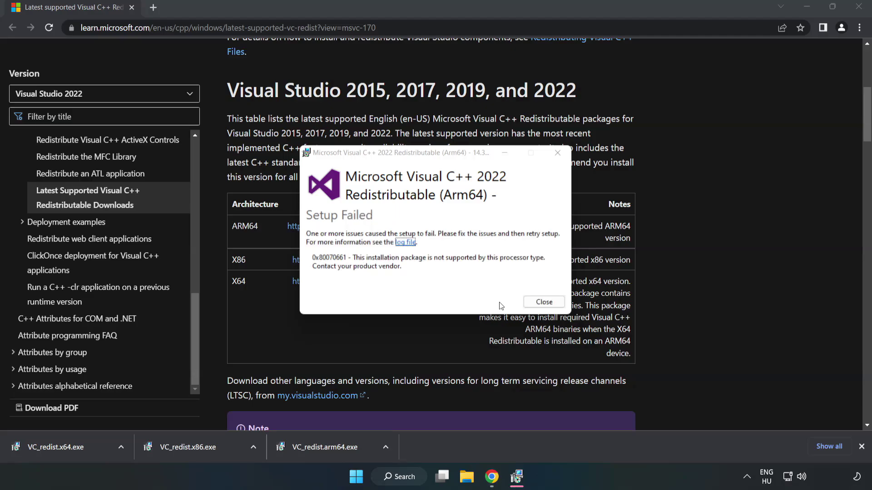
{"action": "left_click", "coordinate": [534, 303]}
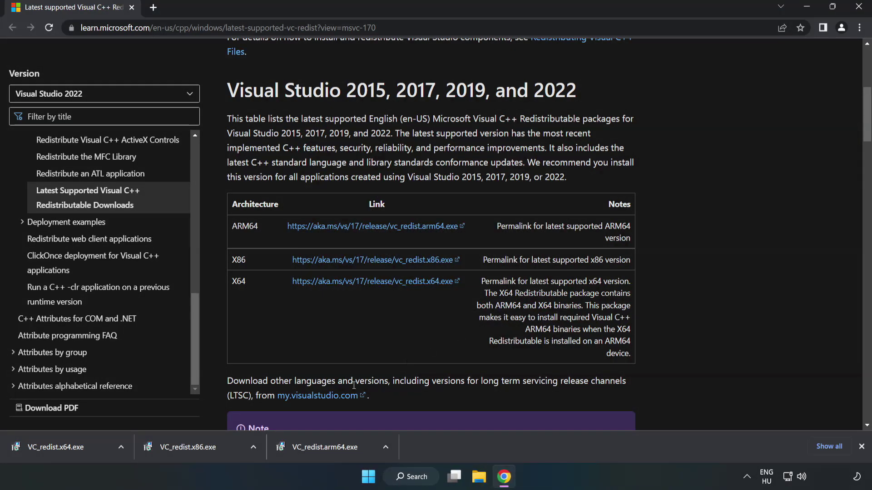
Install VC_redist.x86.exe with its license terms accepted, and close the finished setup
{"action": "left_click", "coordinate": [193, 446]}
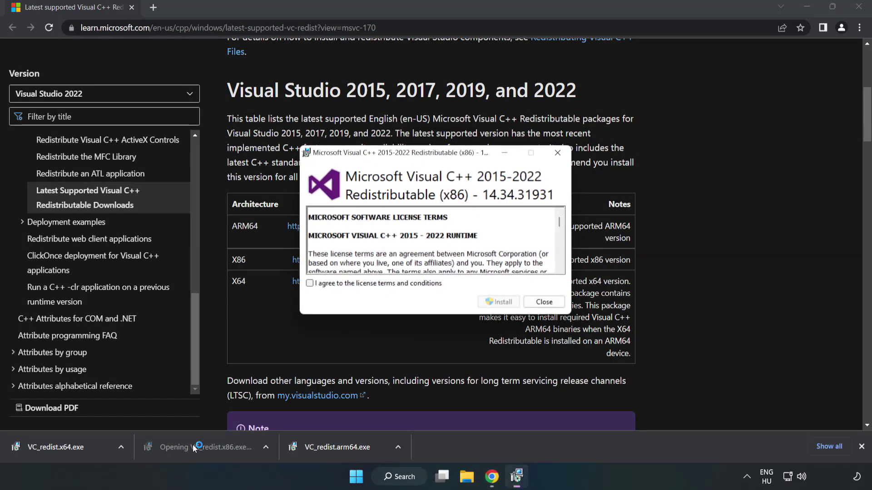
{"action": "left_click_drag", "start_coordinate": [558, 223], "coordinate": [559, 265]}
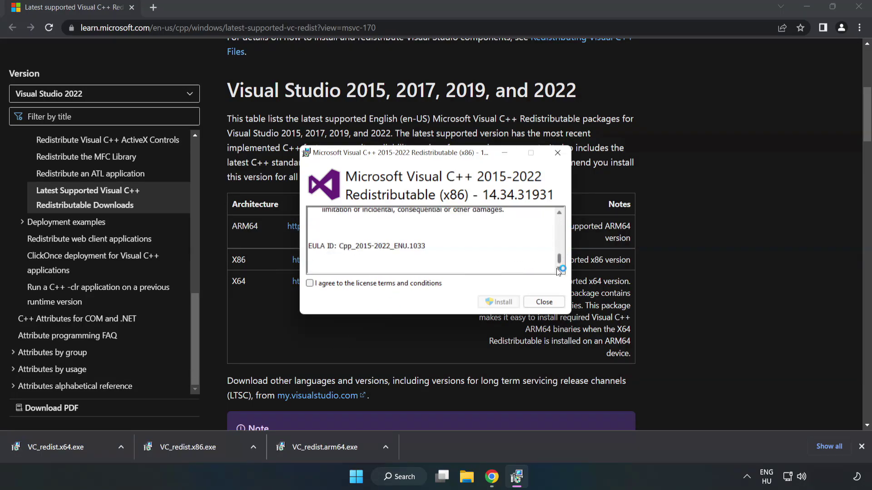
{"action": "left_click", "coordinate": [310, 284]}
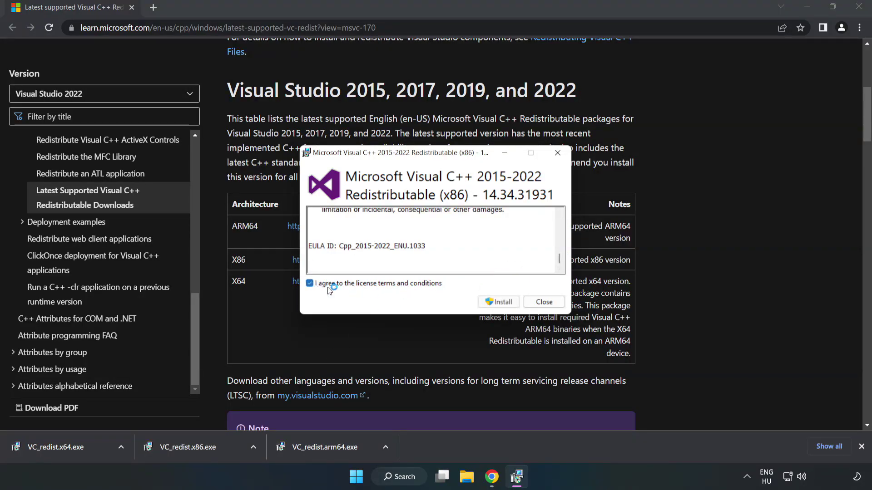
{"action": "left_click", "coordinate": [493, 302]}
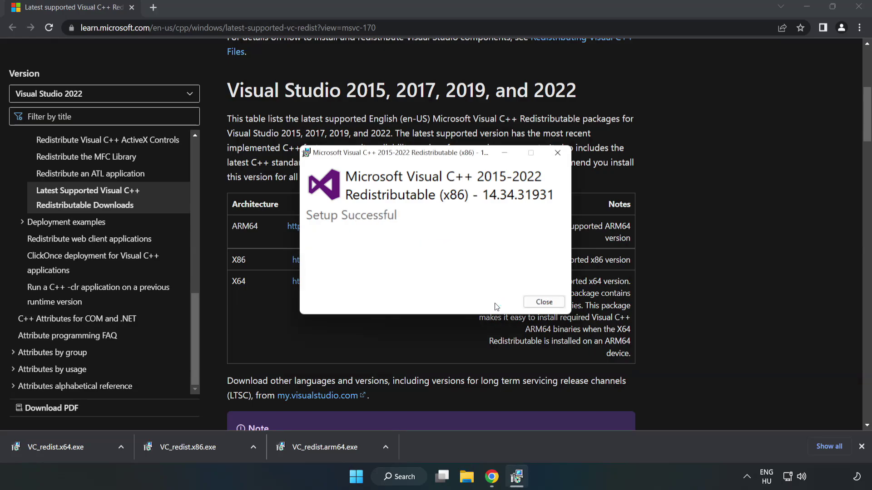
{"action": "left_click", "coordinate": [544, 302]}
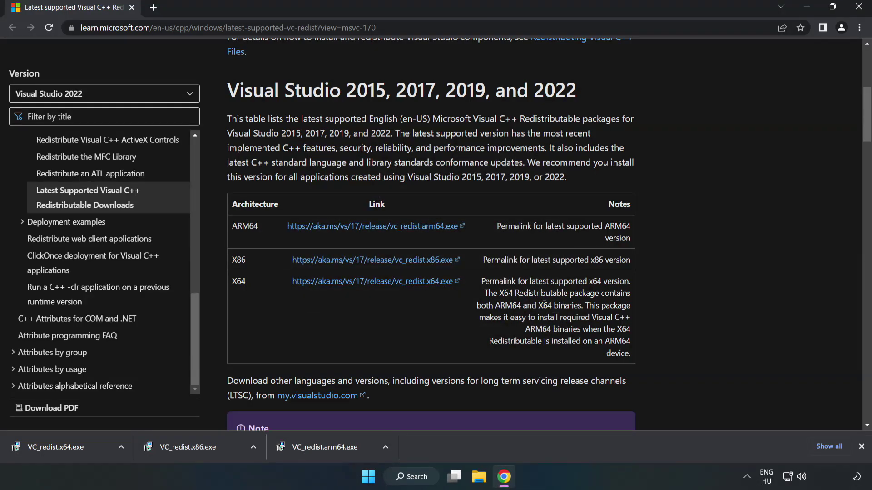
Install VC_redist.x64.exe with its license terms accepted, and close the setup and the browser
{"action": "left_click", "coordinate": [47, 444]}
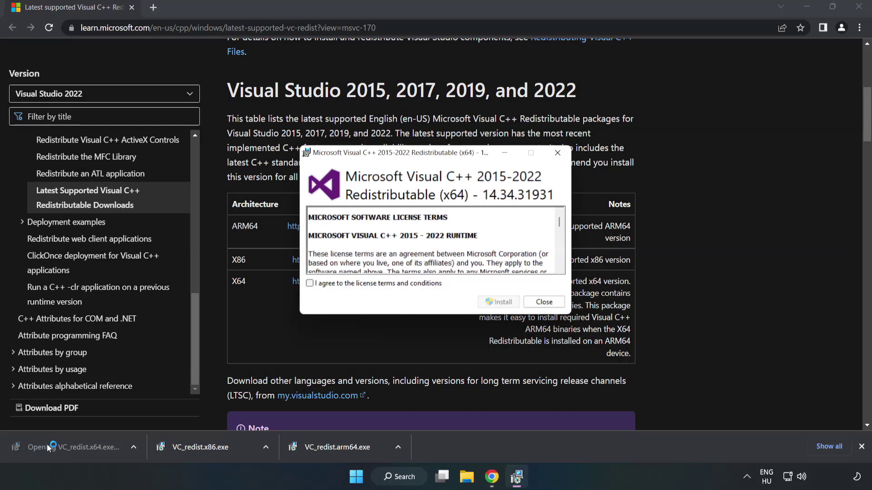
{"action": "left_click_drag", "start_coordinate": [559, 224], "coordinate": [560, 265]}
{"action": "left_click", "coordinate": [310, 284]}
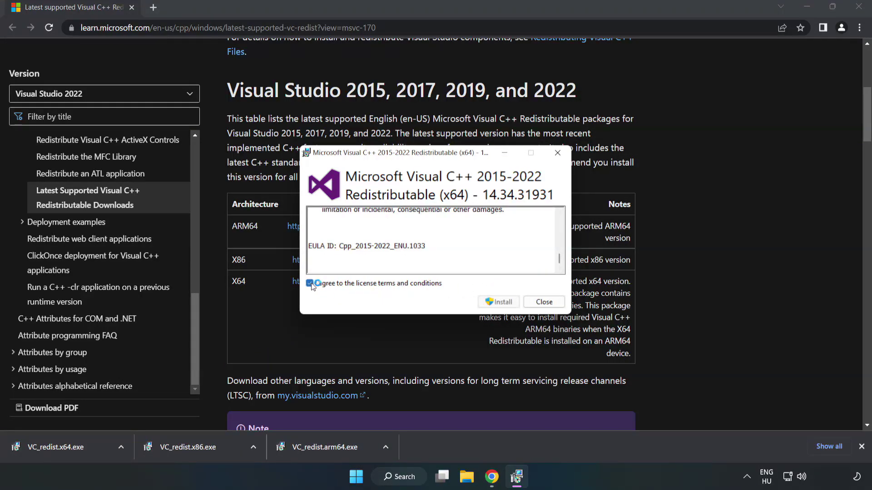
{"action": "left_click", "coordinate": [496, 302]}
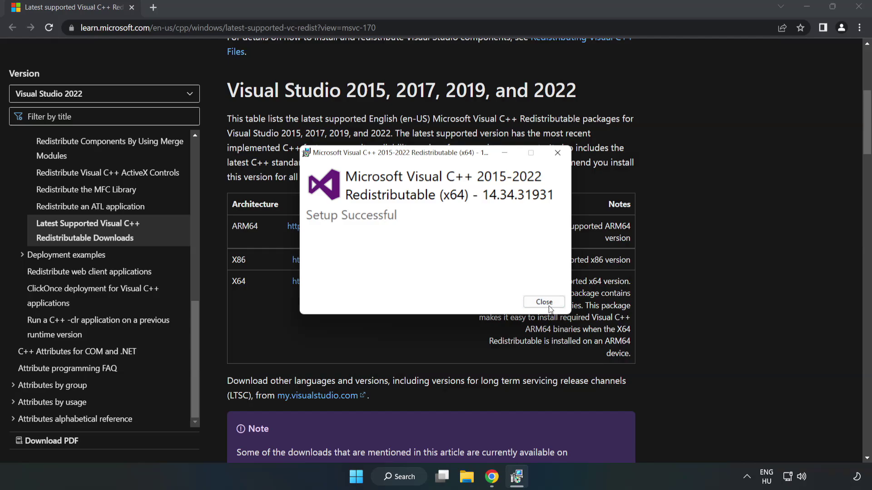
{"action": "left_click", "coordinate": [543, 302]}
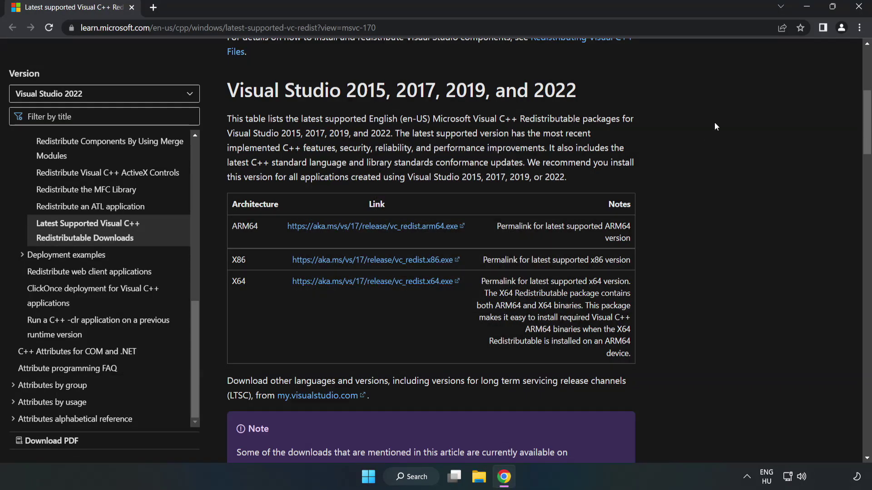
{"action": "left_click", "coordinate": [859, 9]}
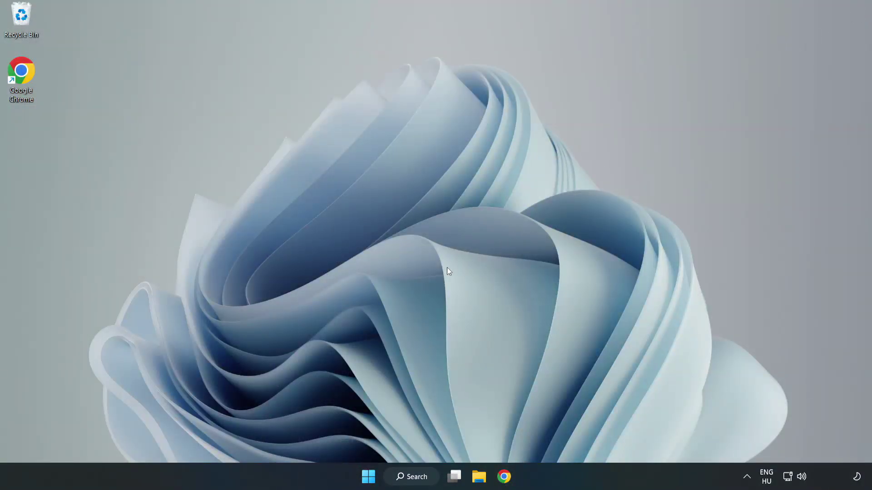
Search Windows for cmd and run Command Prompt as administrator, moving its window toward the middle of the desktop
{"action": "left_click", "coordinate": [423, 476]}
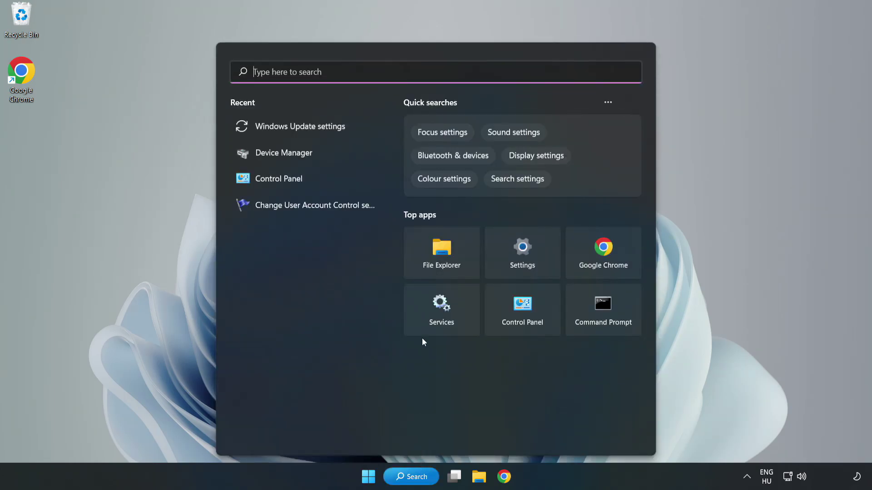
{"action": "type", "text": "cmd"}
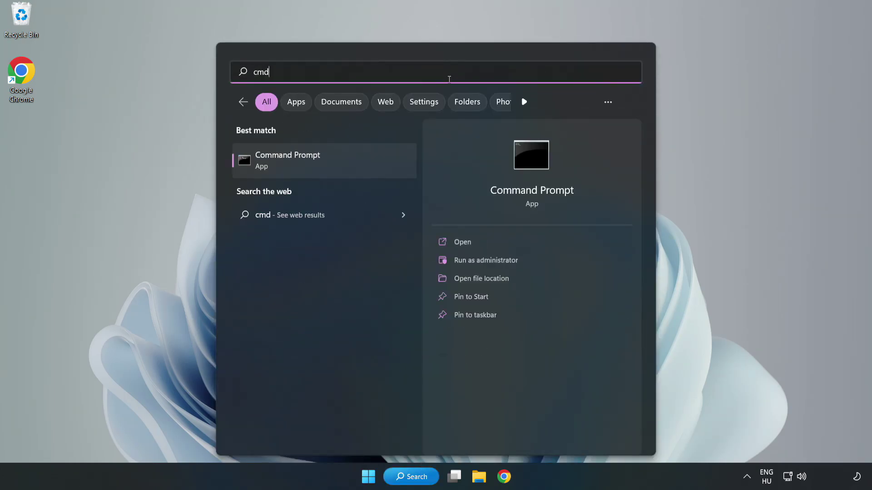
{"action": "left_click", "coordinate": [344, 165]}
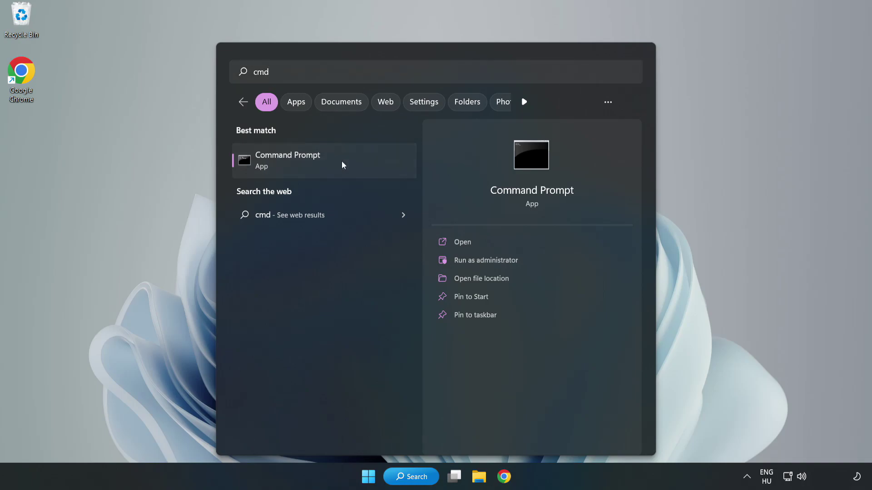
{"action": "right_click", "coordinate": [343, 165]}
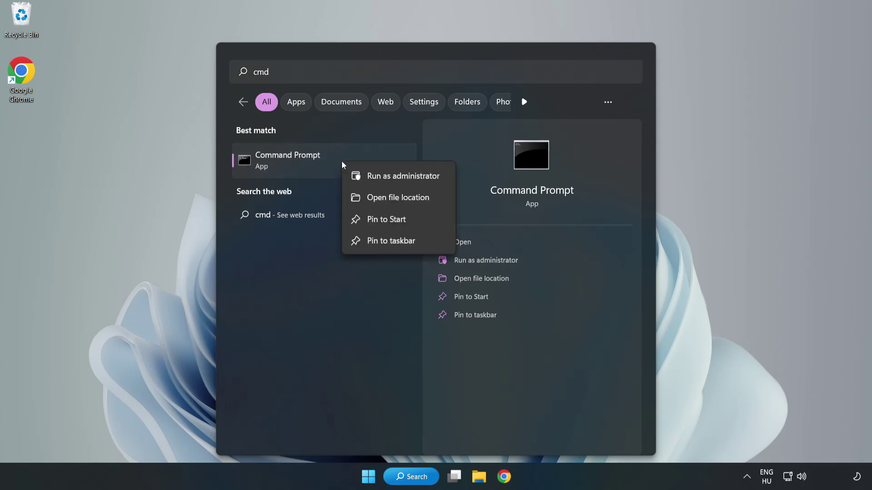
{"action": "left_click", "coordinate": [377, 177]}
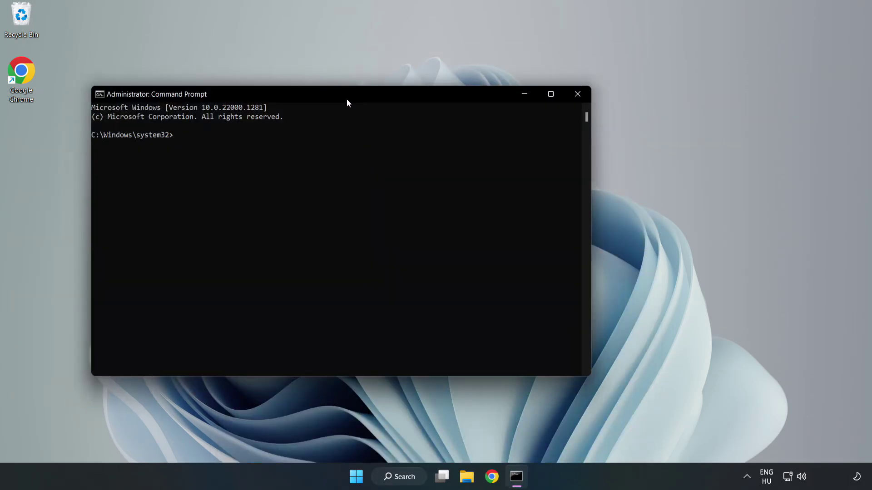
{"action": "left_click_drag", "start_coordinate": [347, 100], "coordinate": [443, 99]}
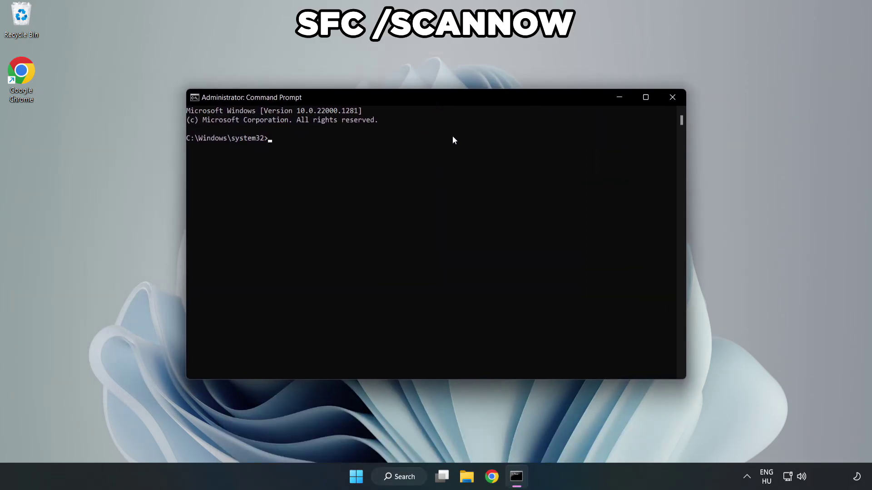
Scan the Windows system files with sfc /scannow, and close Command Prompt when the scan finishes
{"action": "type", "text": "sfc /scannow"}
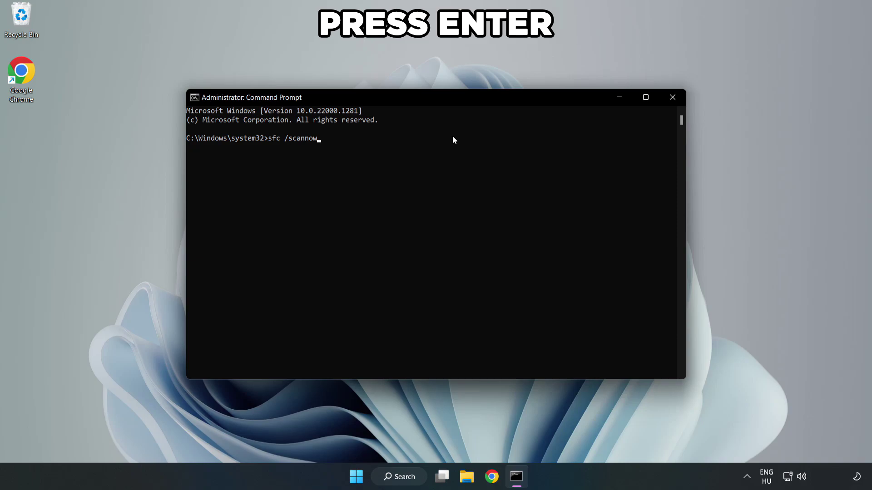
{"action": "key", "text": "Return"}
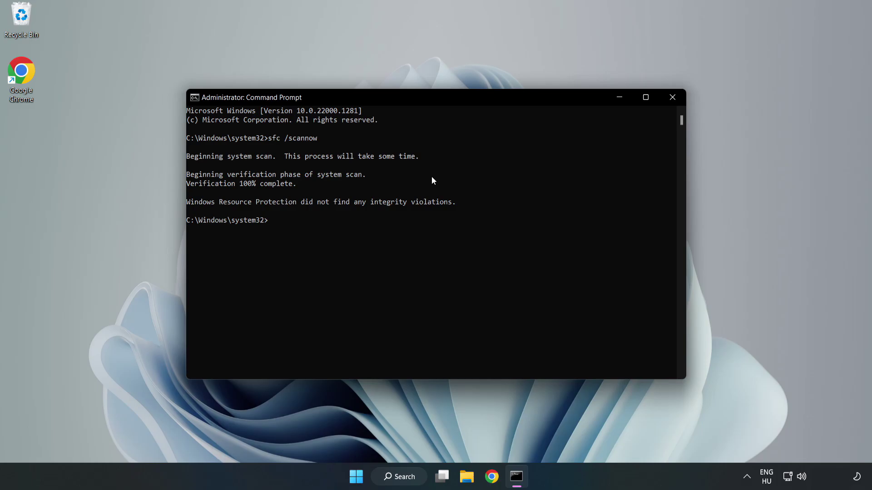
{"action": "left_click", "coordinate": [672, 98]}
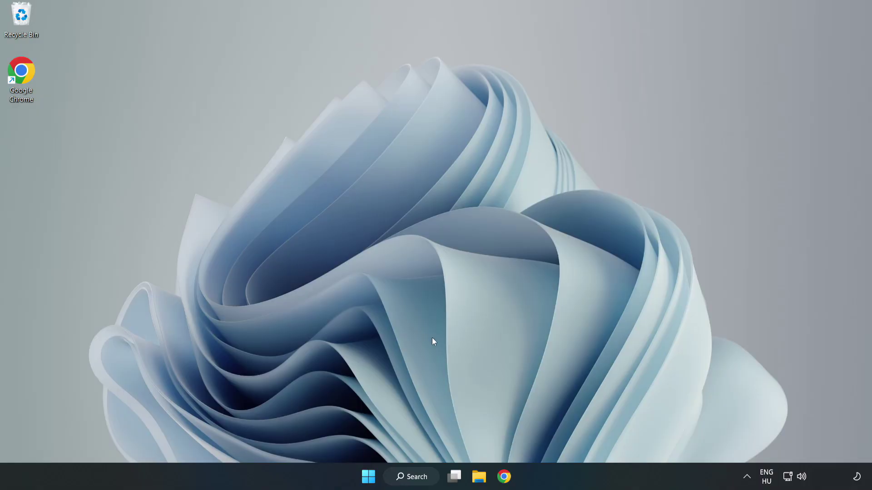
Search for security, open Windows Security, and go to the exclusions list in the virus and threat protection settings
{"action": "left_click", "coordinate": [425, 476]}
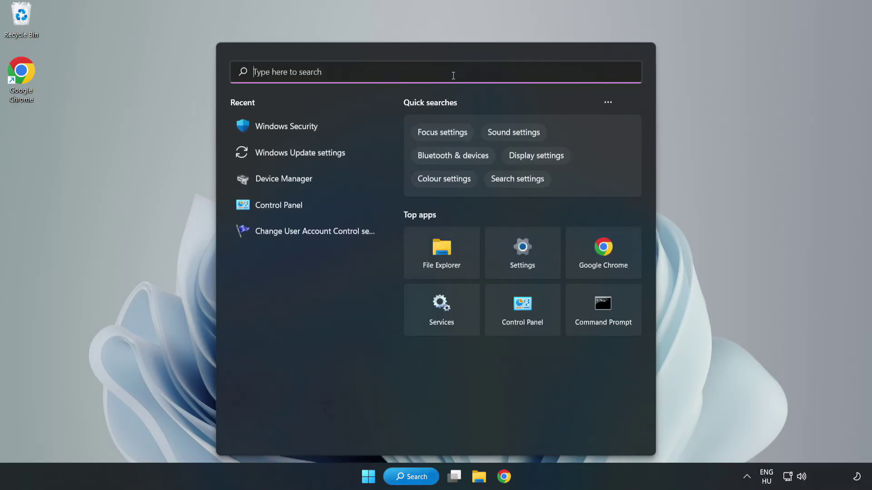
{"action": "type", "text": "sec"}
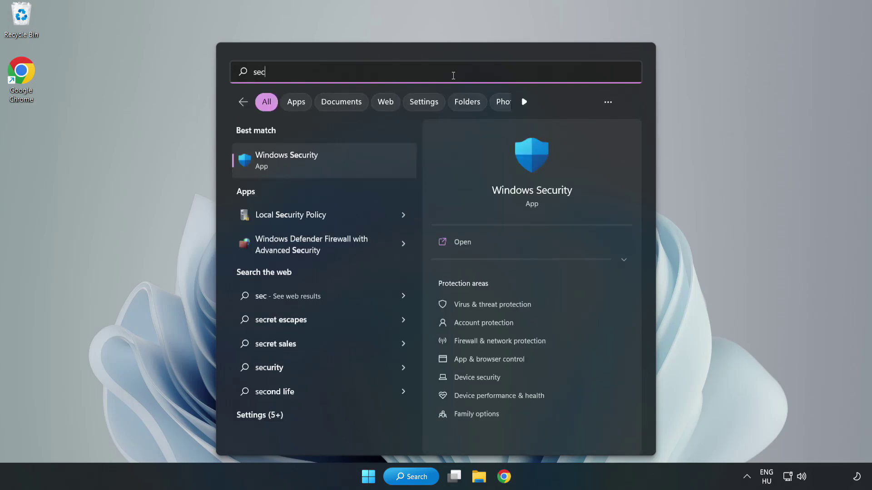
{"action": "type", "text": "urity"}
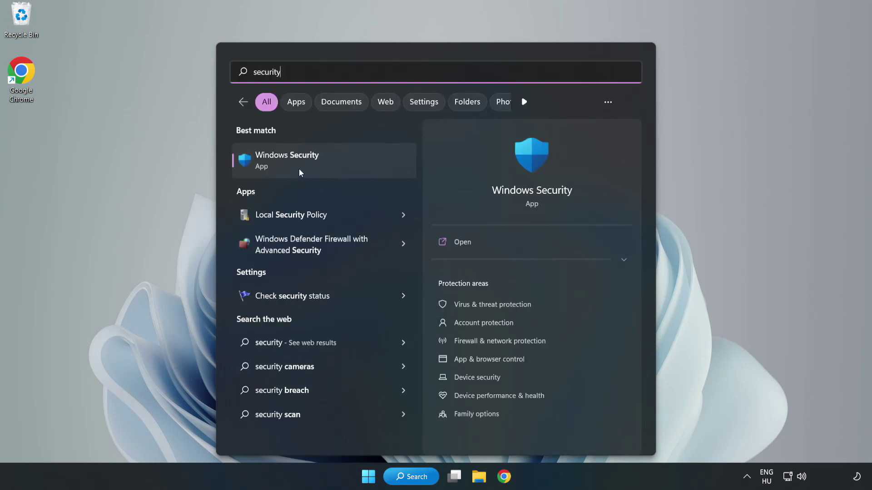
{"action": "left_click", "coordinate": [317, 163]}
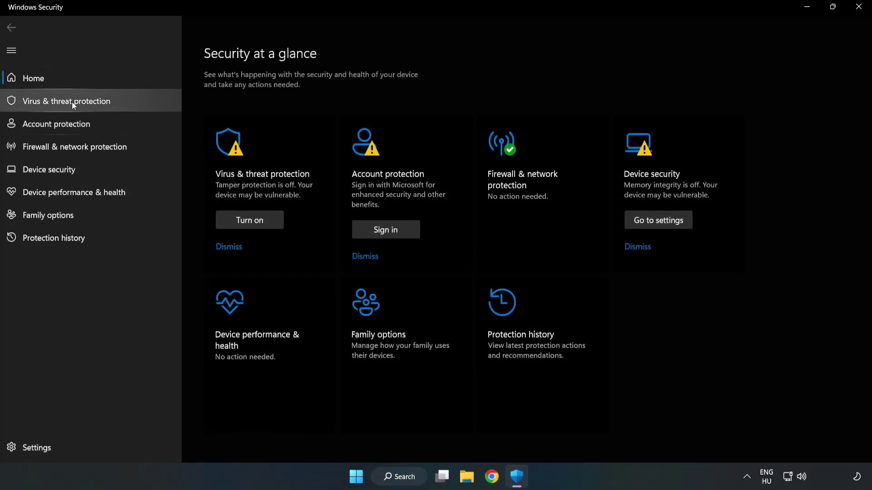
{"action": "left_click", "coordinate": [56, 105]}
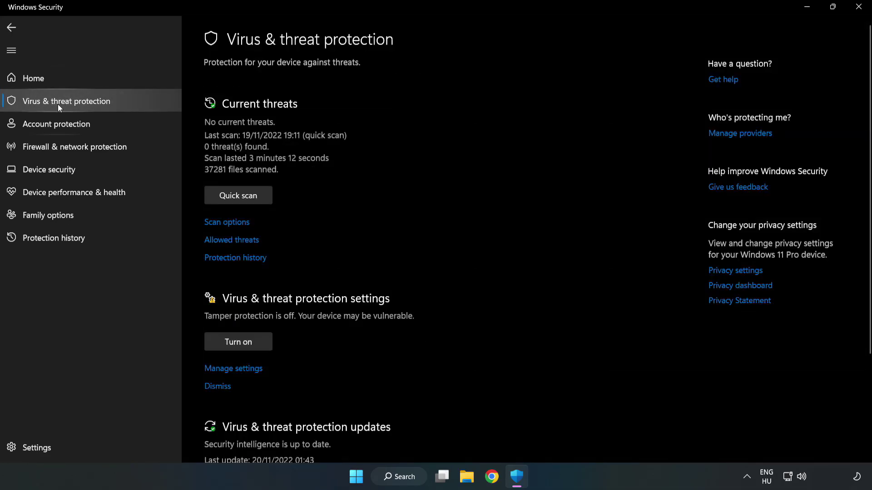
{"action": "scroll", "coordinate": [454, 175], "scroll_direction": "down", "scroll_amount": 3}
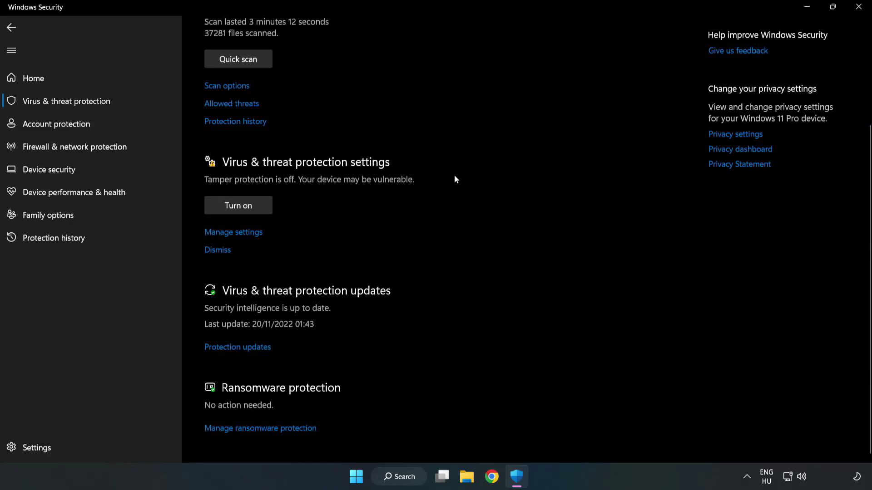
{"action": "left_click", "coordinate": [233, 233]}
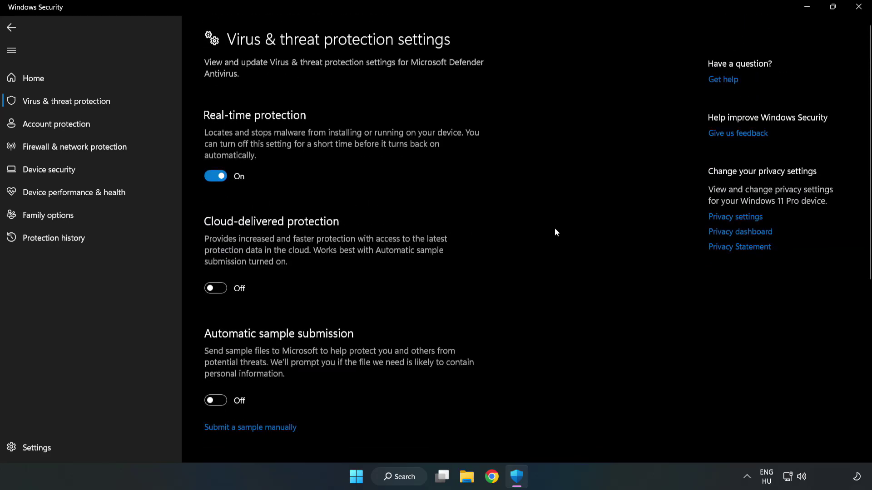
{"action": "scroll", "coordinate": [555, 232], "scroll_direction": "down", "scroll_amount": 5}
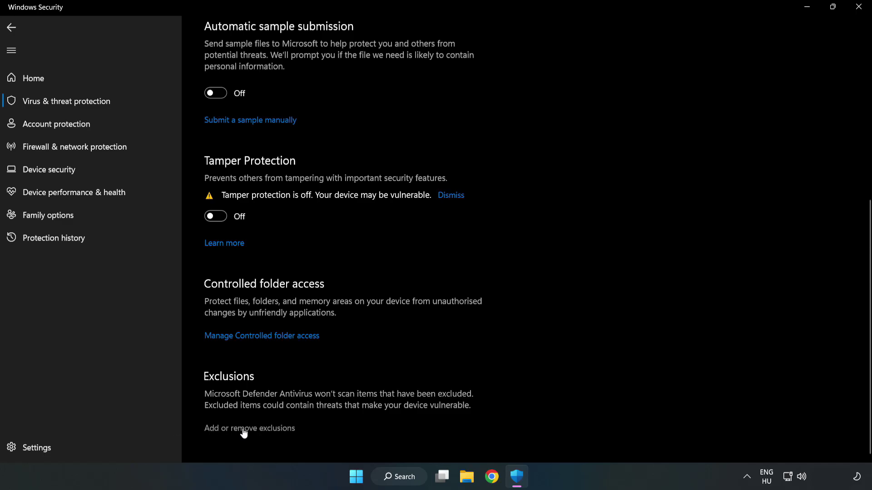
{"action": "left_click", "coordinate": [257, 429]}
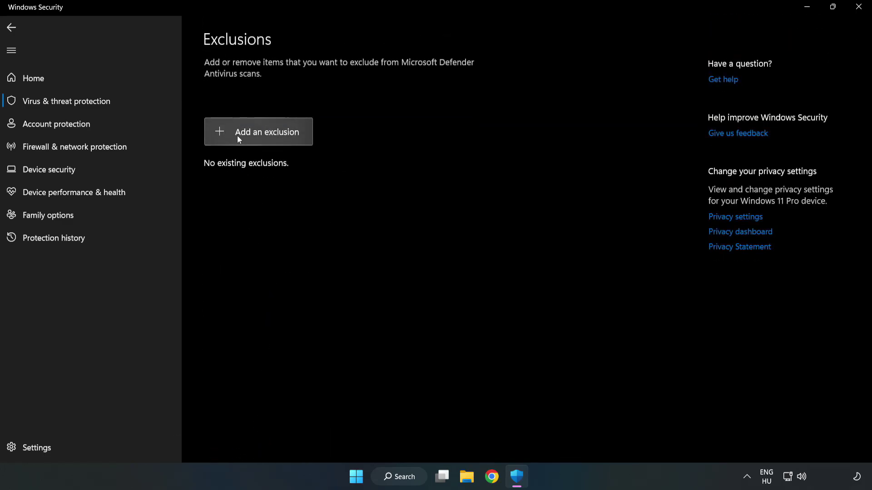
Add a file exclusion for NOT WORKING APP from C:\Program Files (x86)\NOT WORKING APP, and close Windows Security
{"action": "left_click", "coordinate": [267, 138]}
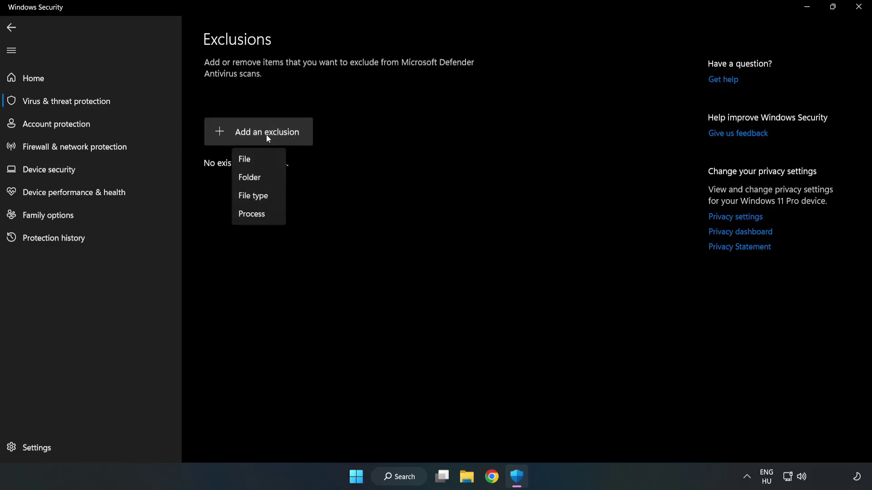
{"action": "left_click", "coordinate": [249, 161]}
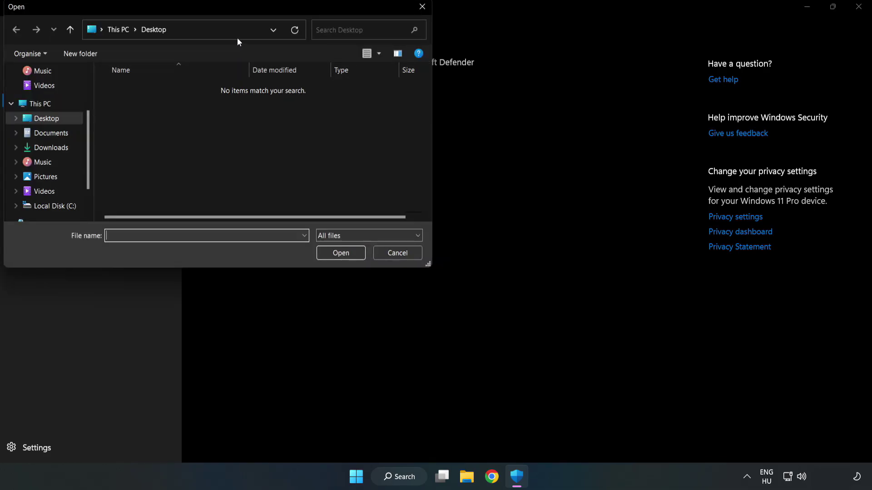
{"action": "left_click_drag", "start_coordinate": [235, 8], "coordinate": [401, 97]}
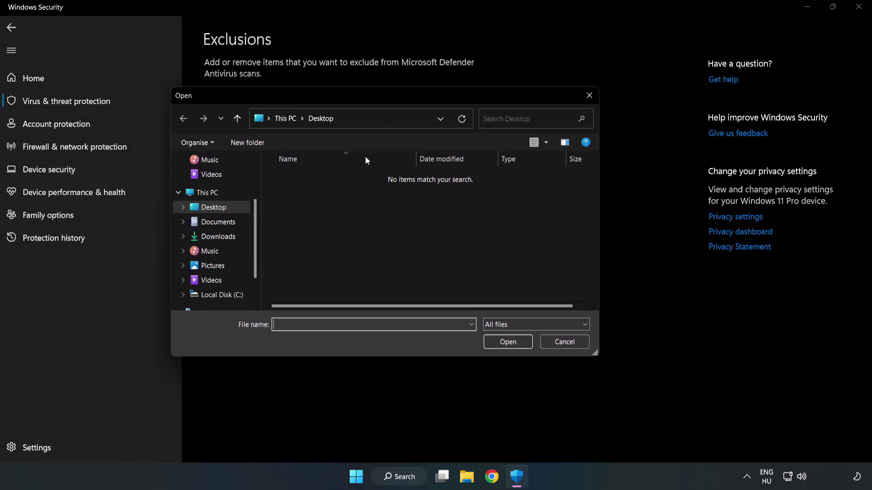
{"action": "left_click", "coordinate": [223, 295]}
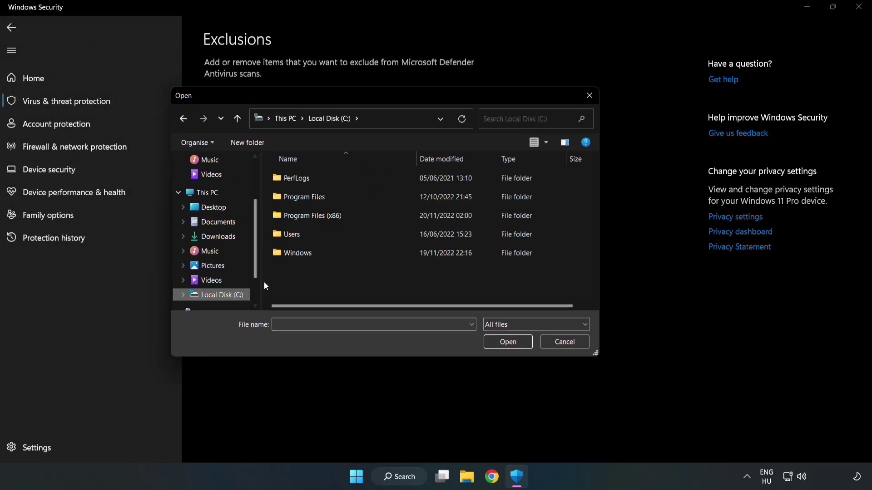
{"action": "double_click", "coordinate": [343, 217]}
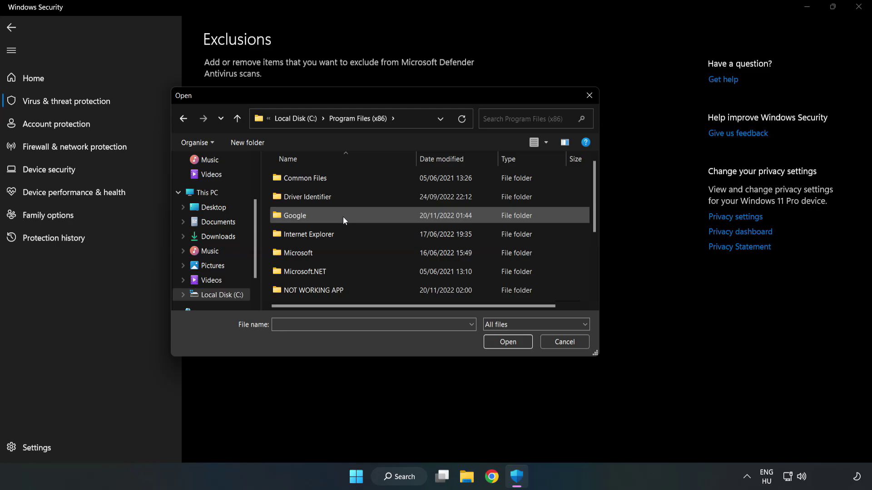
{"action": "double_click", "coordinate": [342, 289]}
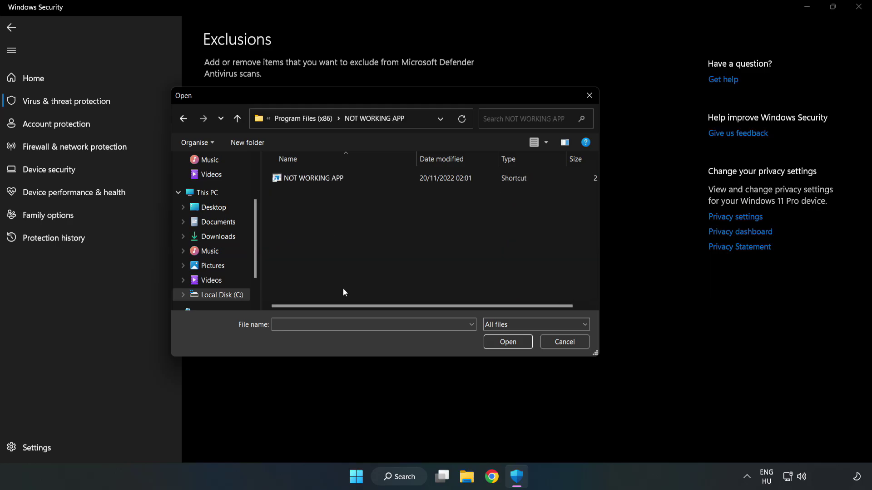
{"action": "left_click", "coordinate": [275, 172]}
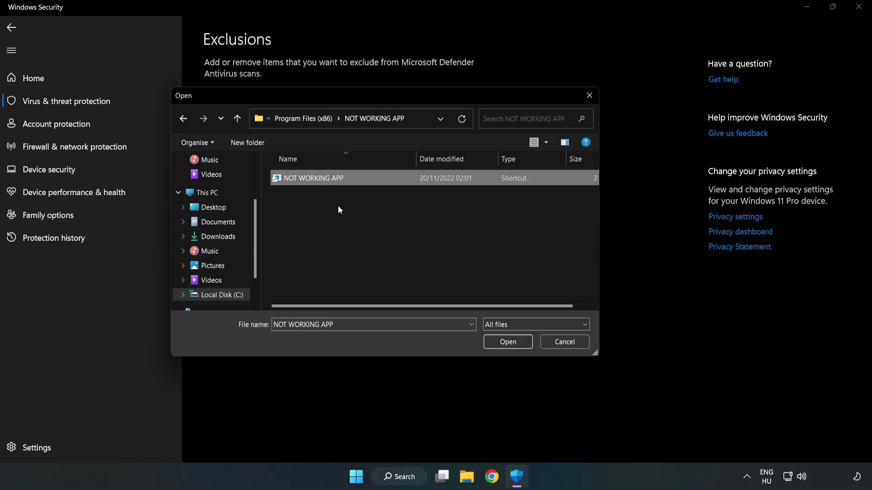
{"action": "left_click", "coordinate": [507, 342]}
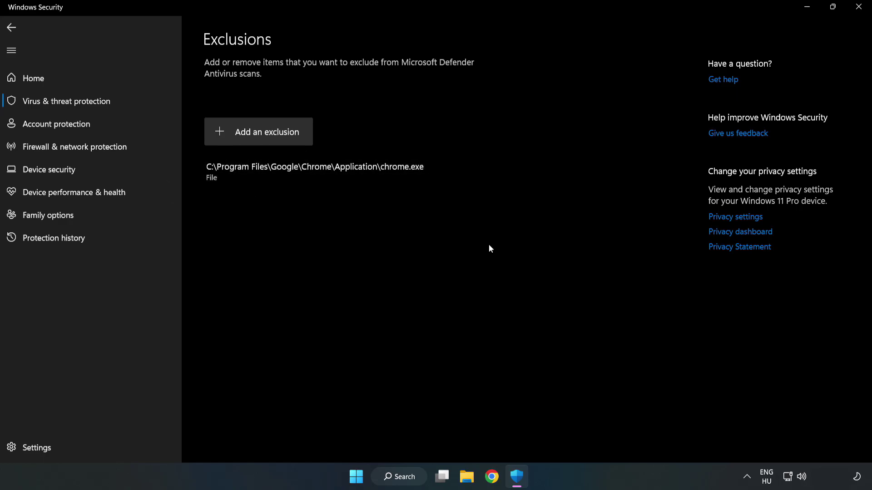
{"action": "left_click", "coordinate": [858, 12]}
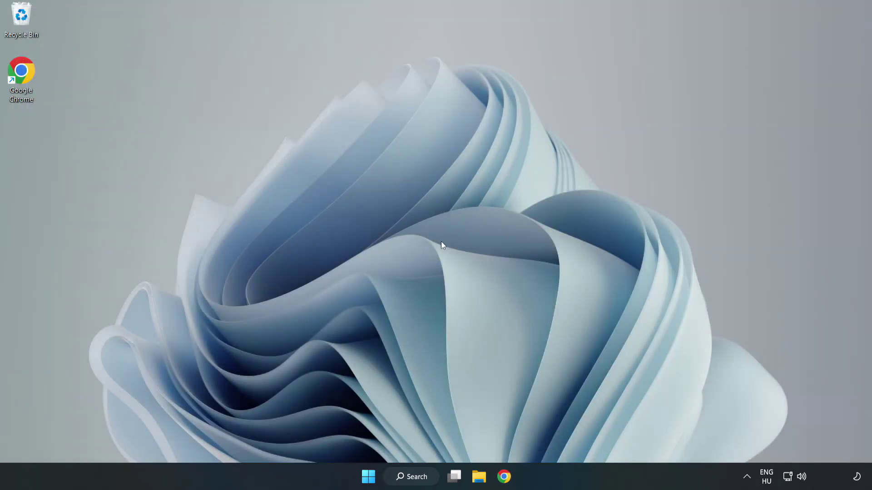
Open the Windows power options
{"action": "left_click", "coordinate": [368, 476]}
{"action": "left_click", "coordinate": [577, 437]}
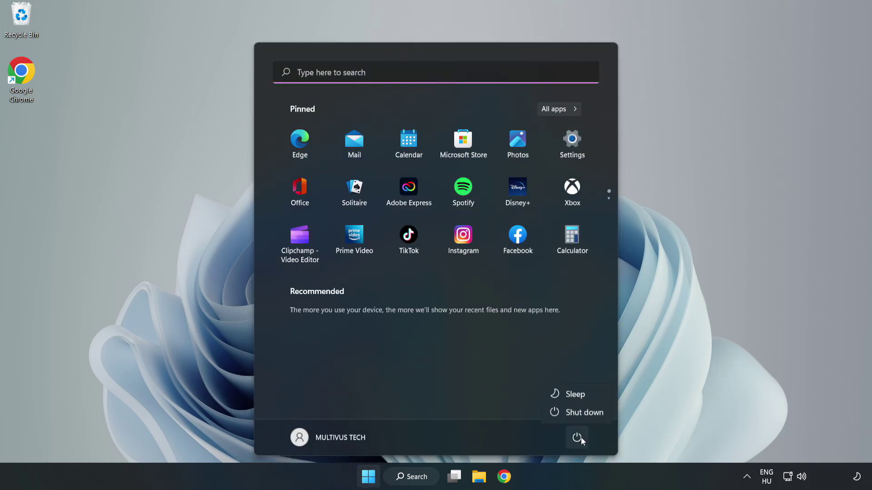